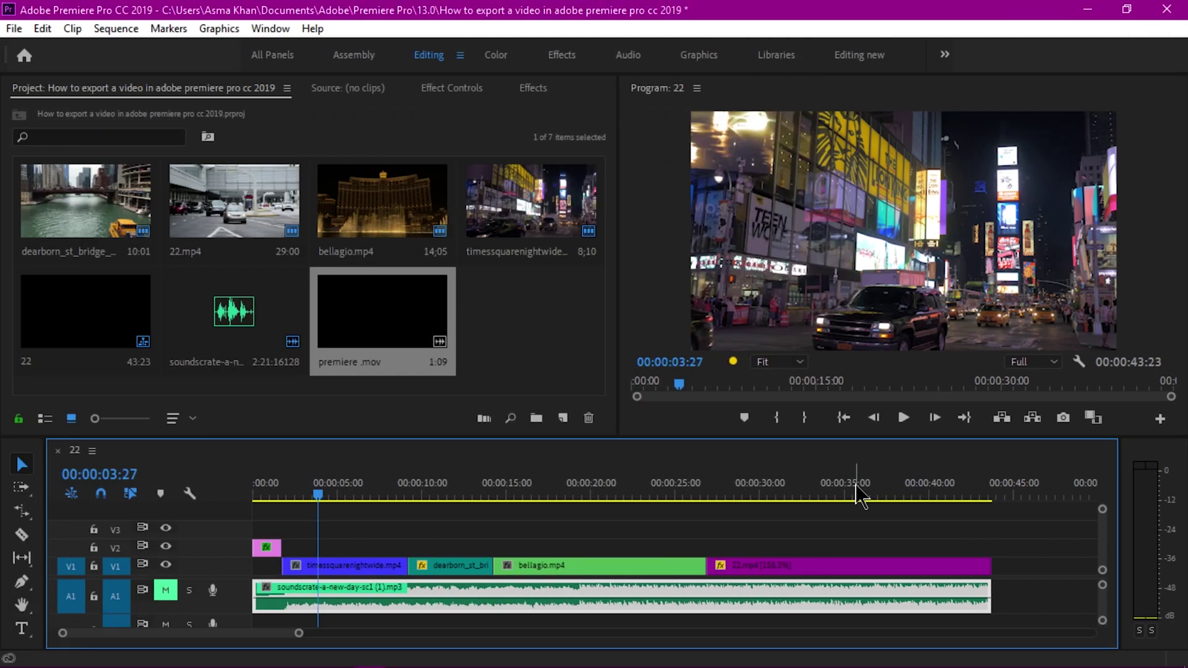
Play sequence 22 from its start and stop playback at 00:00:08:01.
{"action": "left_click", "coordinate": [283, 494]}
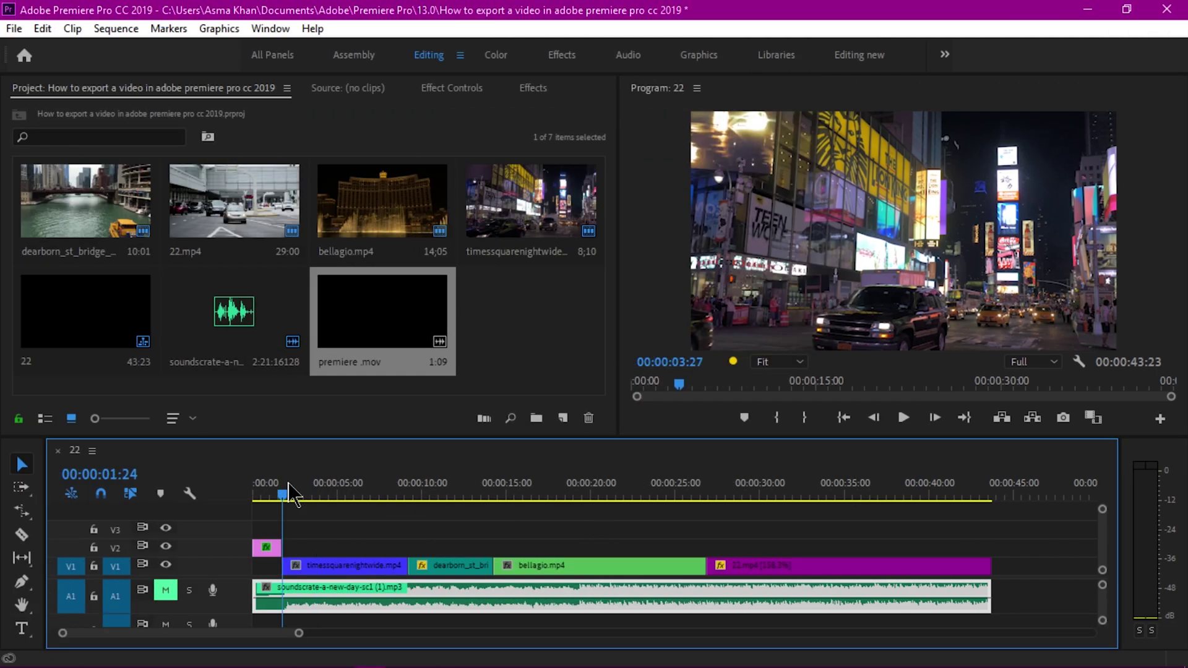
{"action": "left_click_drag", "start_coordinate": [291, 494], "coordinate": [265, 491]}
{"action": "key", "text": "space"}
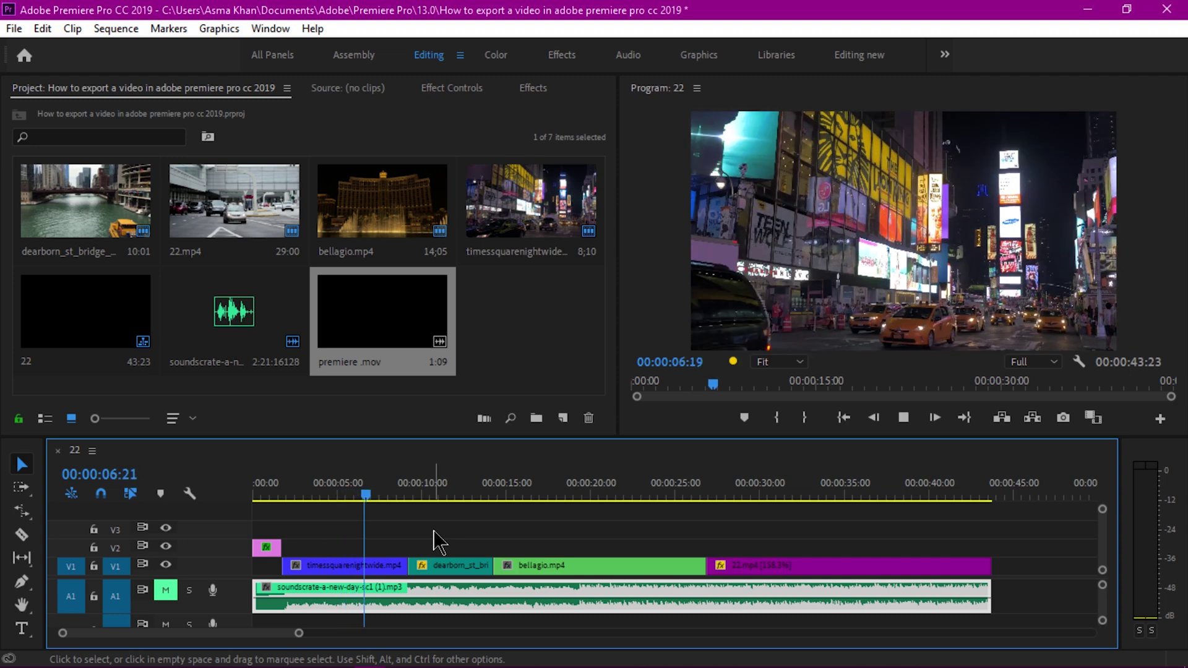
{"action": "key", "text": "space"}
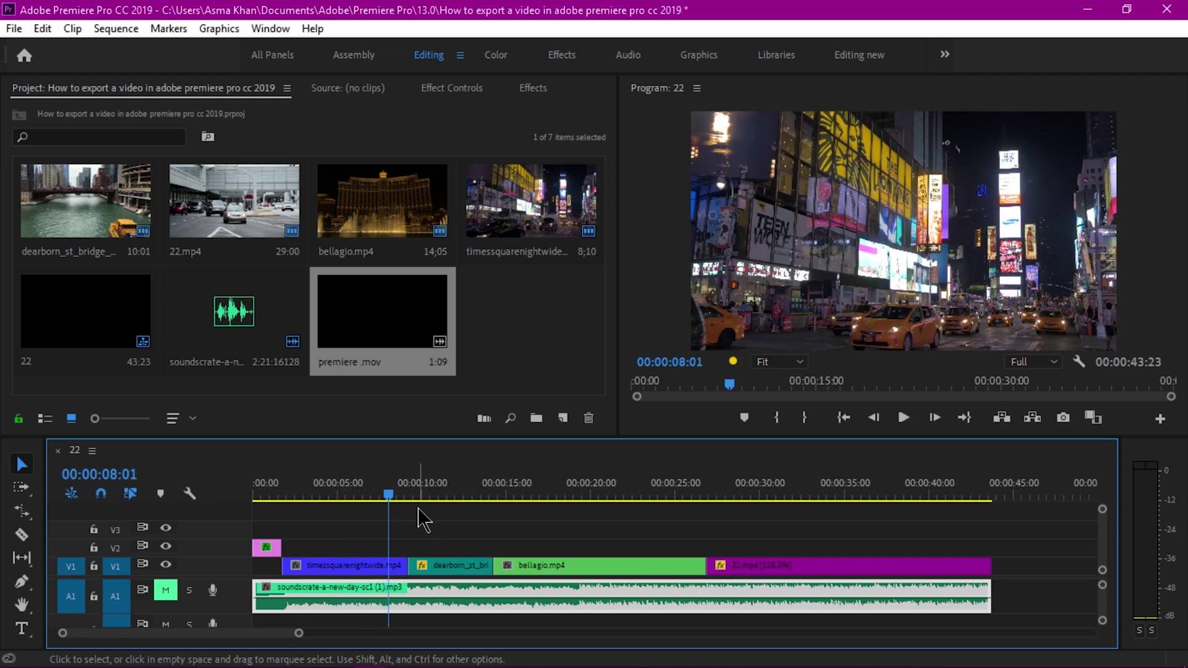
{"action": "left_click", "coordinate": [313, 29]}
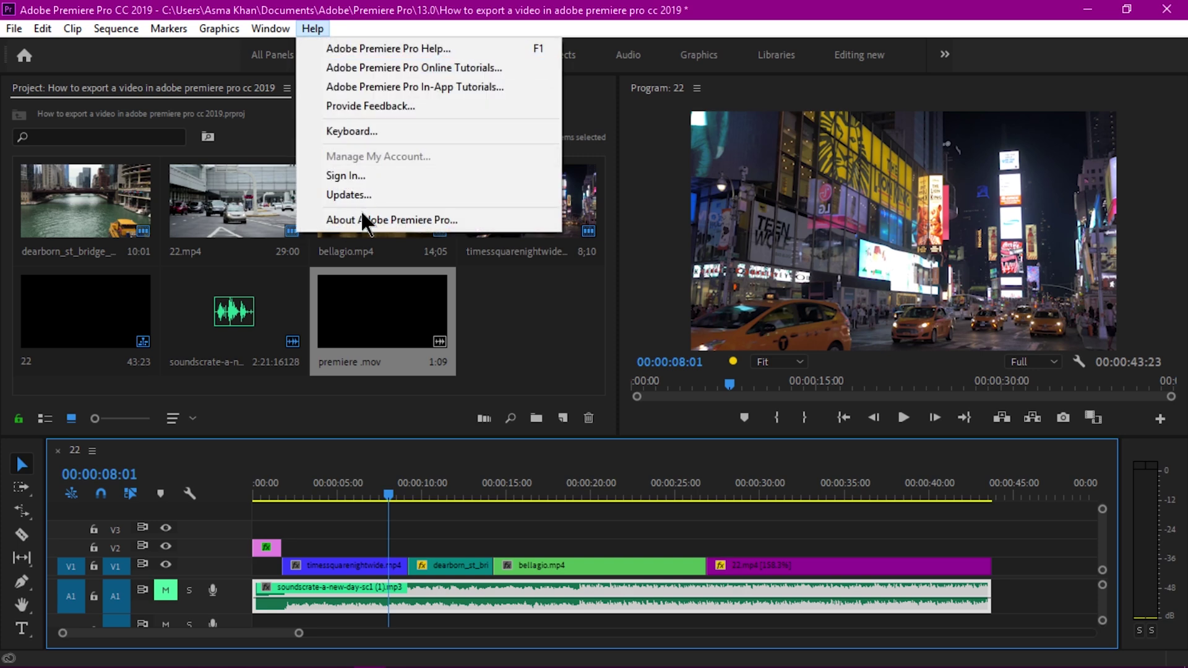
{"action": "left_click", "coordinate": [366, 220]}
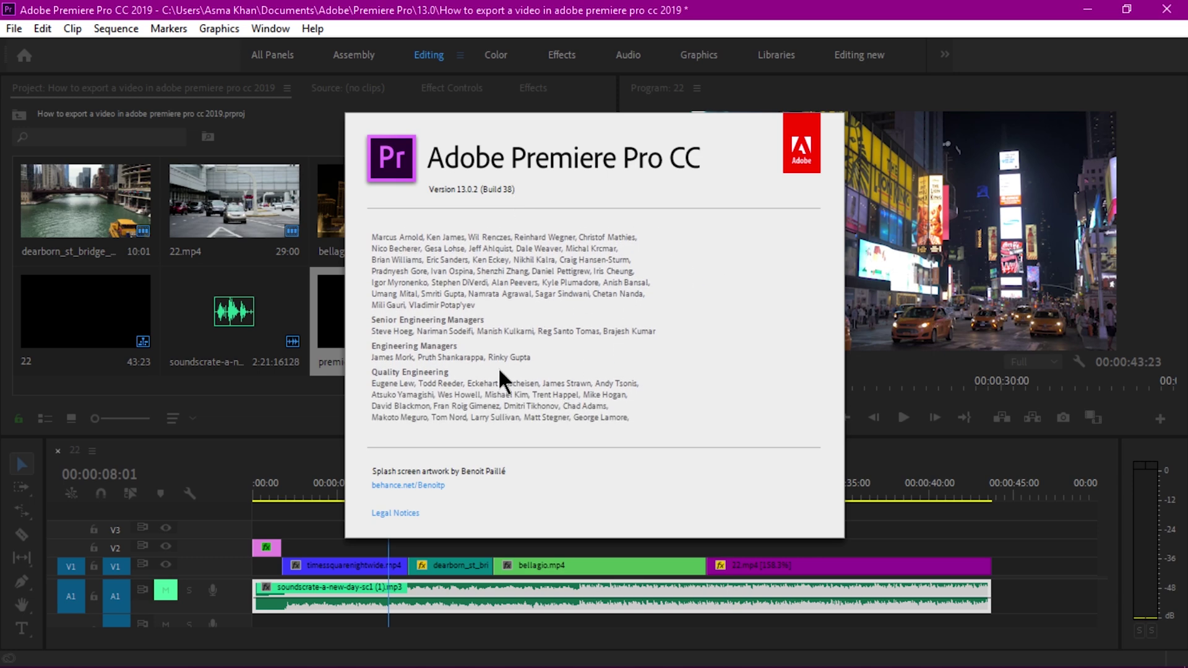
{"action": "left_click", "coordinate": [933, 533]}
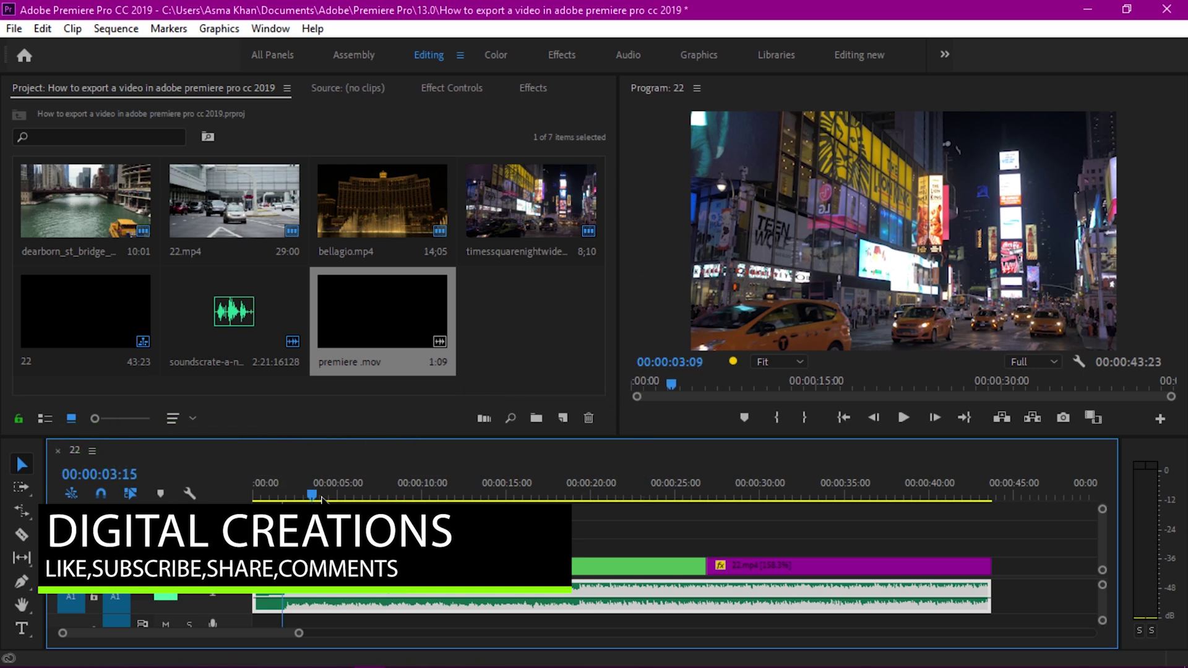
Scrub the playhead through sequence 22 to preview it, ending at 00:00:09:07.
{"action": "left_click_drag", "start_coordinate": [286, 493], "coordinate": [337, 498]}
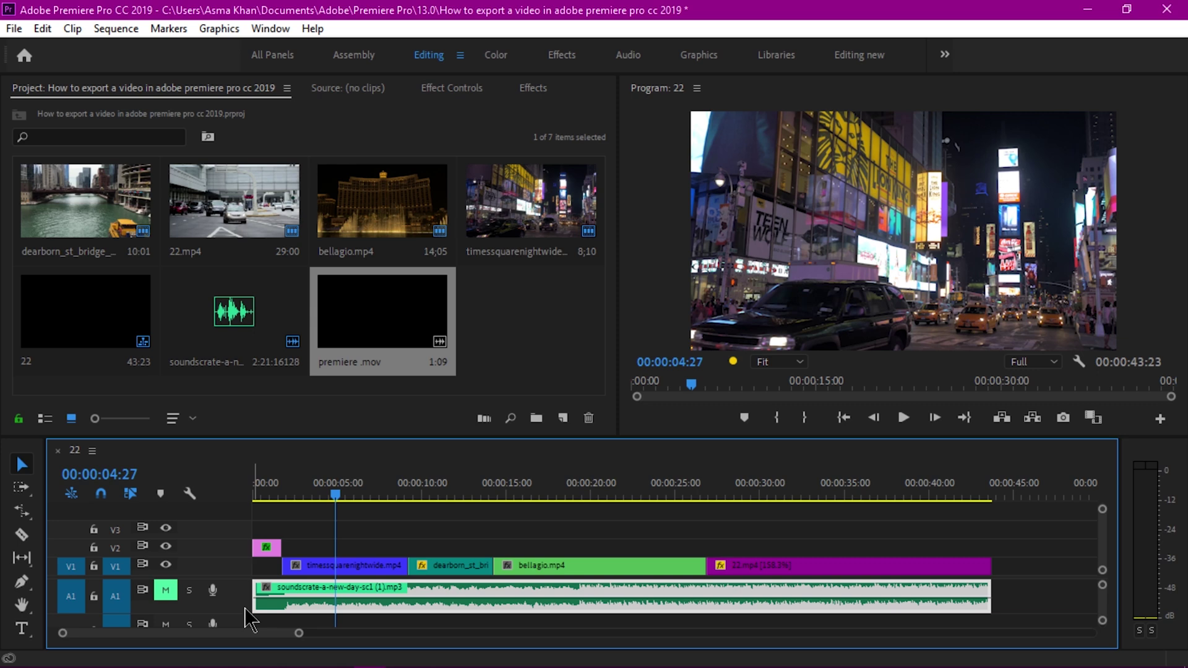
{"action": "left_click_drag", "start_coordinate": [263, 496], "coordinate": [417, 504]}
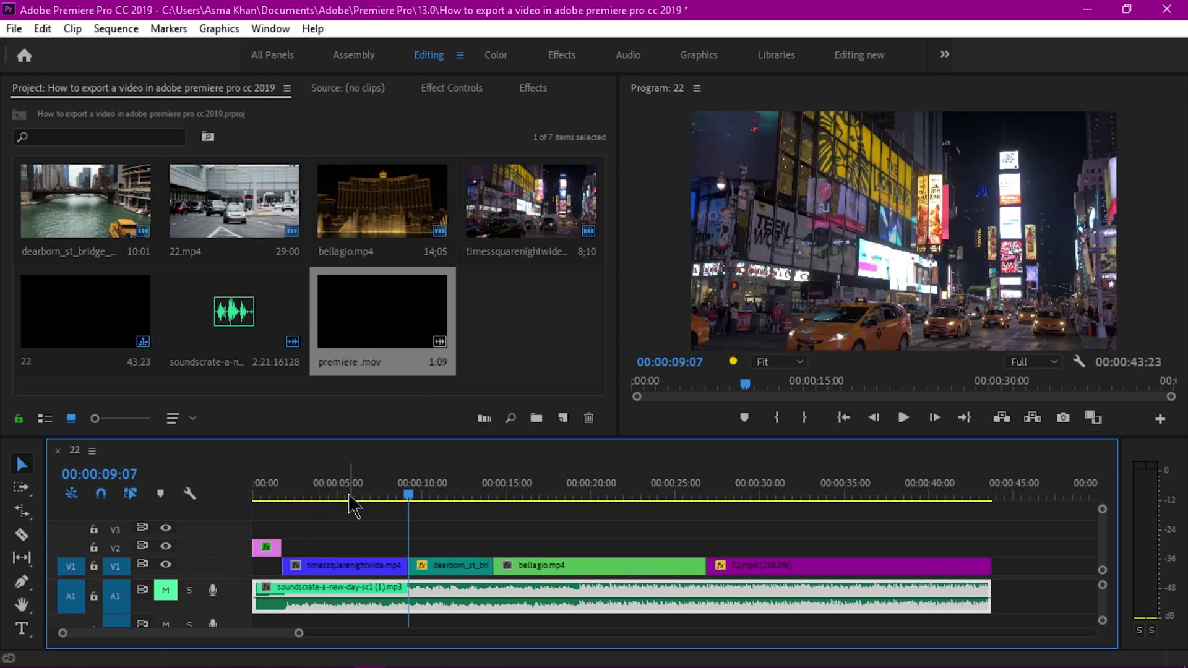
{"action": "left_click", "coordinate": [116, 29]}
Switch sequence 22's editing mode from RED Cinema to Custom, keeping 3840×2160 at 30 fps.
{"action": "left_click", "coordinate": [183, 35]}
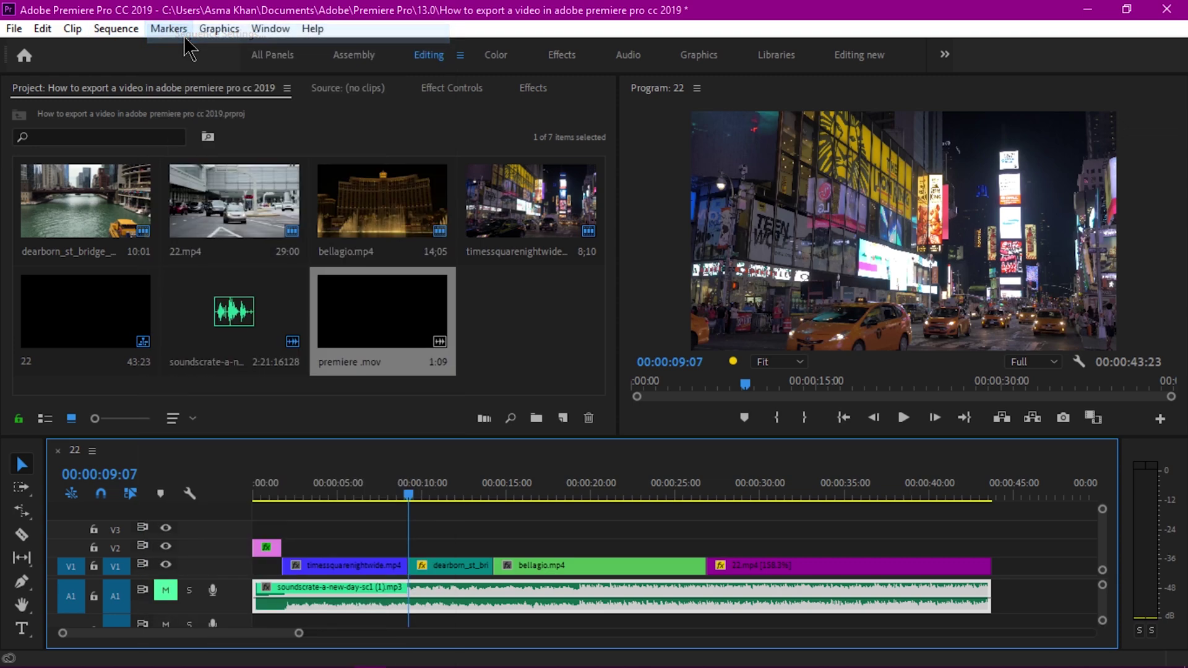
{"action": "left_click_drag", "start_coordinate": [511, 61], "coordinate": [427, 46]}
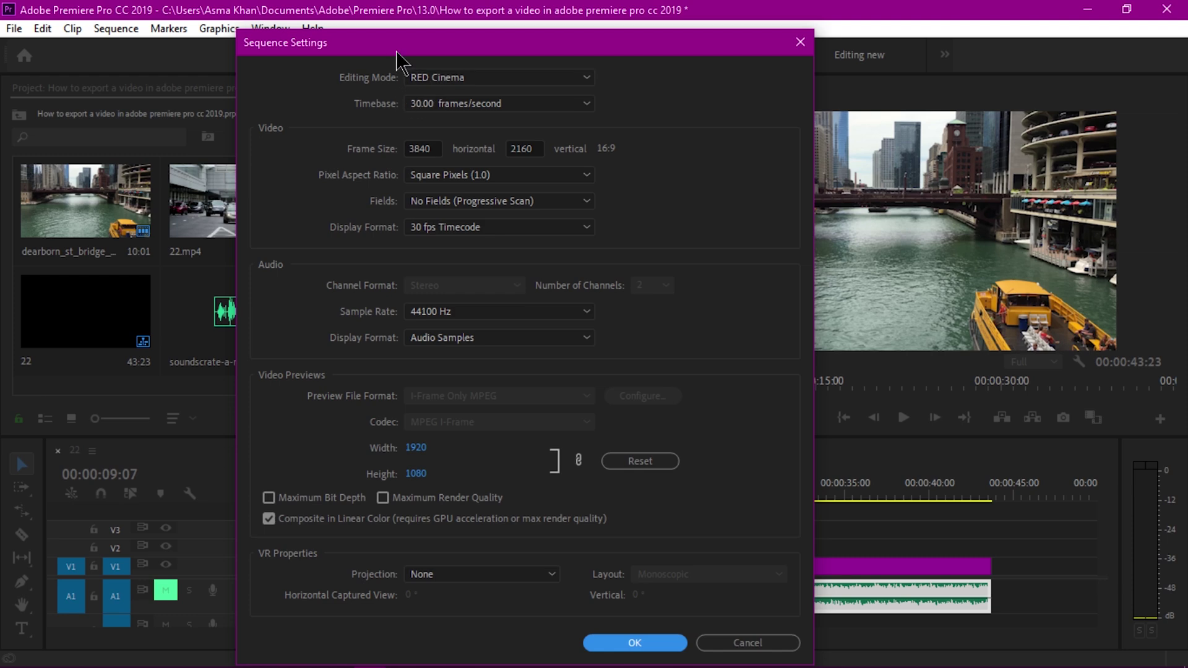
{"action": "left_click_drag", "start_coordinate": [397, 51], "coordinate": [405, 48]}
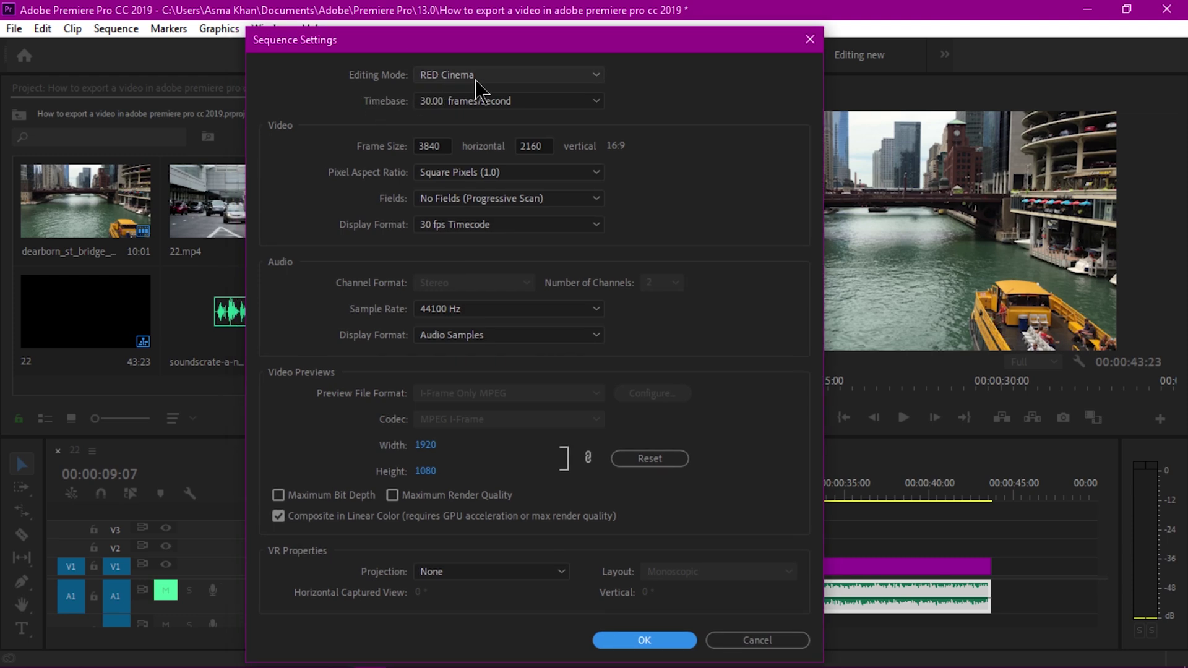
{"action": "left_click", "coordinate": [584, 74]}
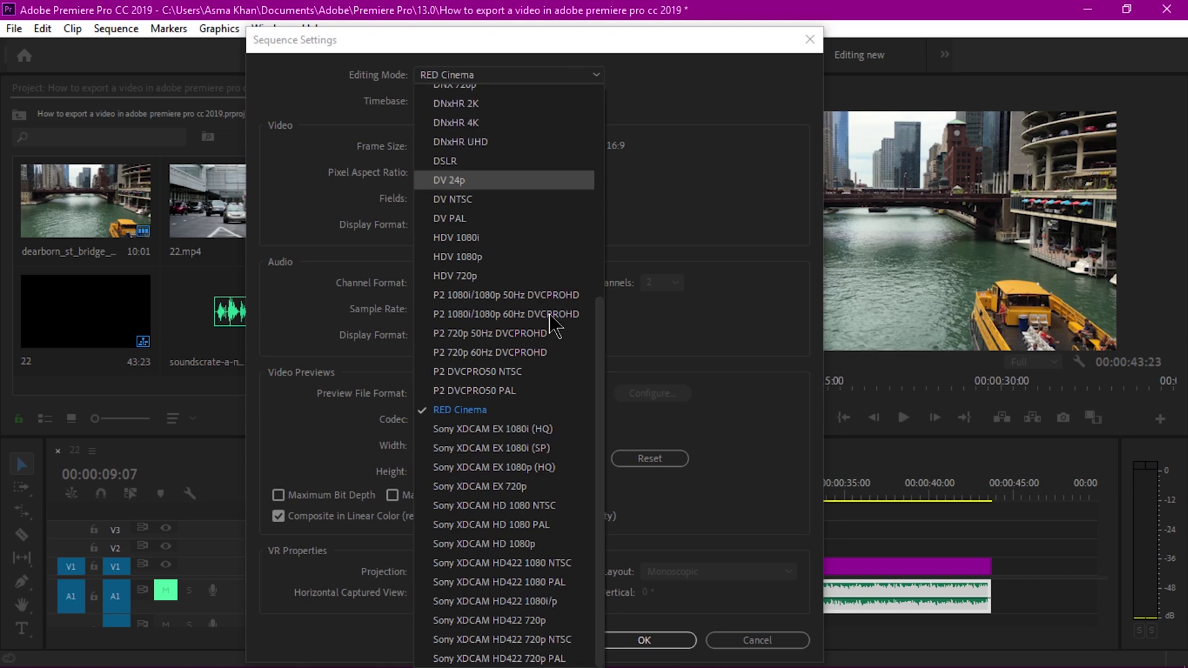
{"action": "scroll", "coordinate": [603, 371], "scroll_direction": "up", "scroll_amount": 6}
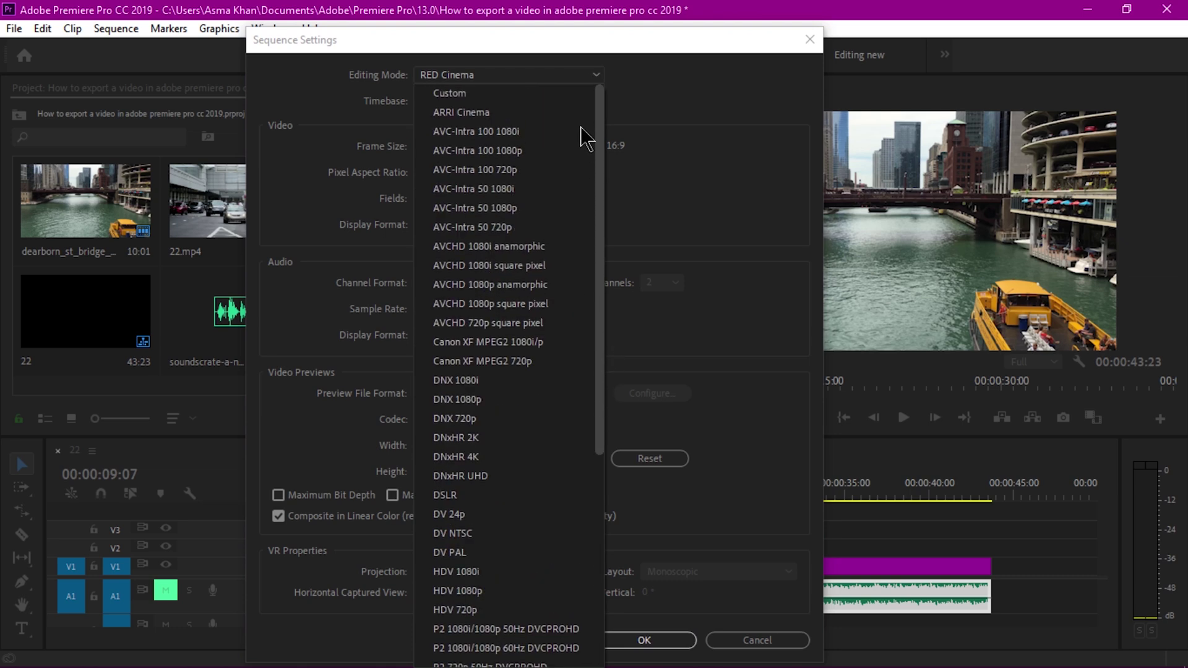
{"action": "left_click", "coordinate": [525, 94]}
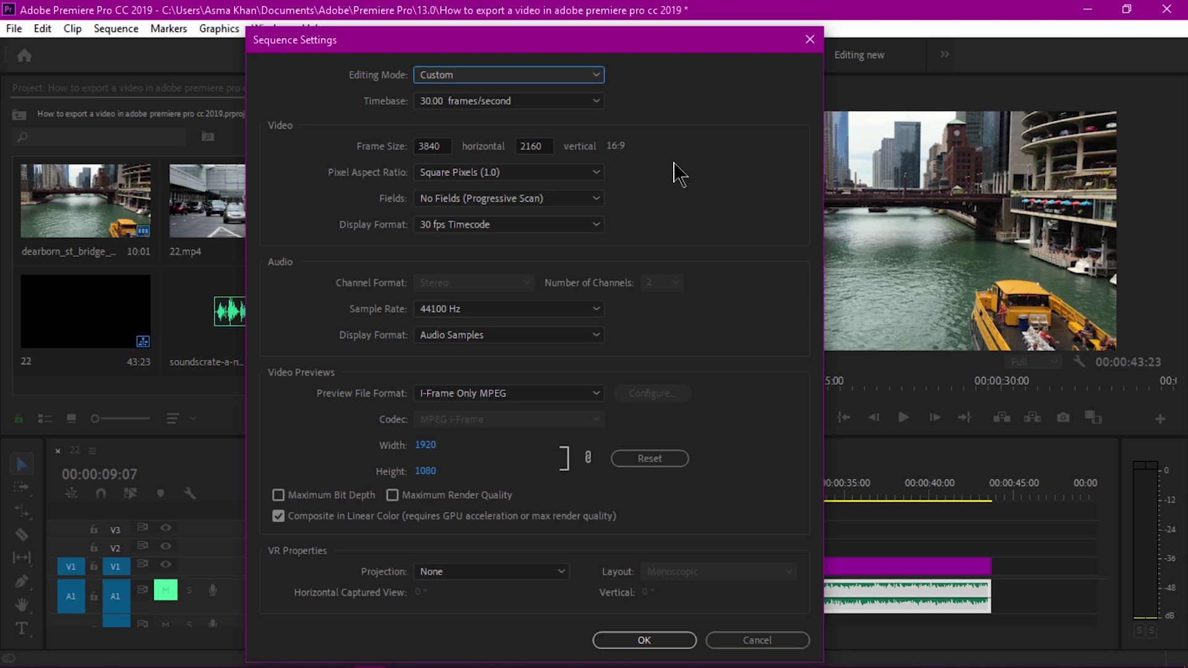
Set the preview file format to QuickTime with the Apple ProRes 422 HQ codec.
{"action": "left_click_drag", "start_coordinate": [592, 40], "coordinate": [589, 15]}
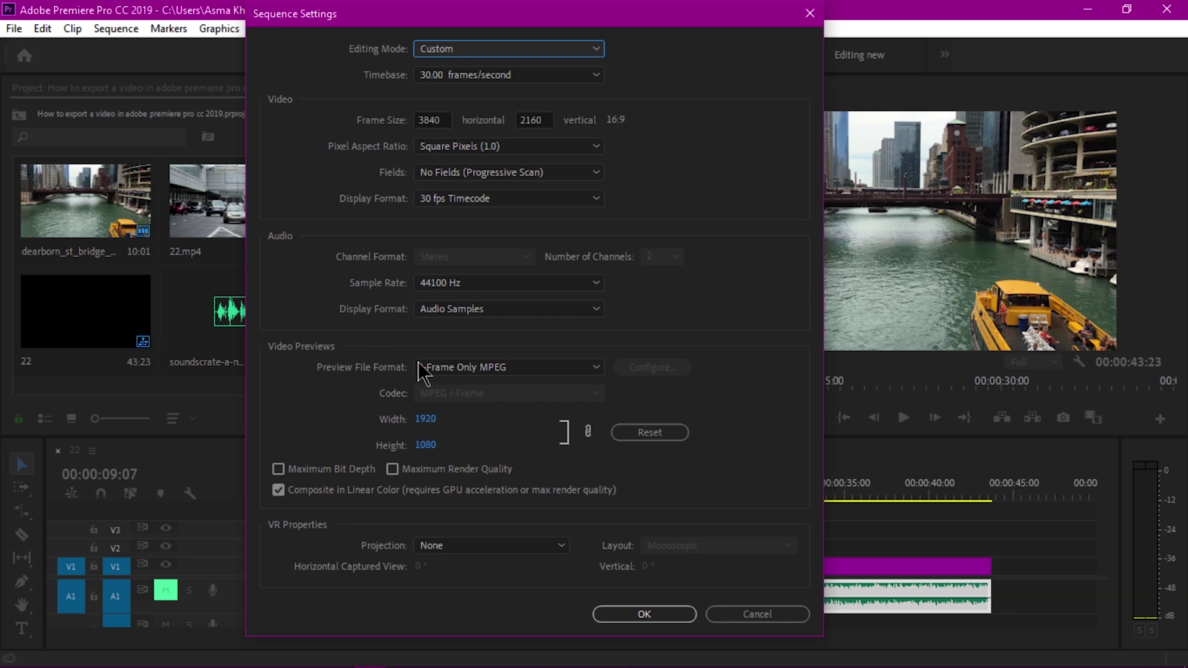
{"action": "left_click", "coordinate": [567, 369]}
{"action": "left_click", "coordinate": [456, 577]}
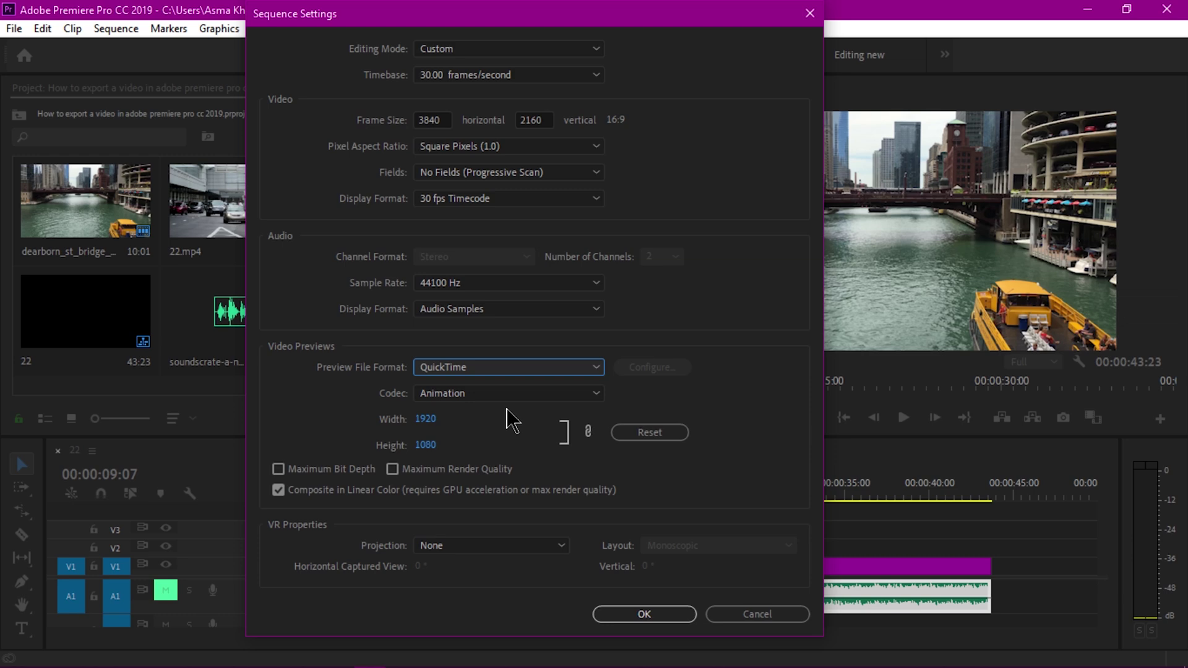
{"action": "left_click", "coordinate": [562, 397]}
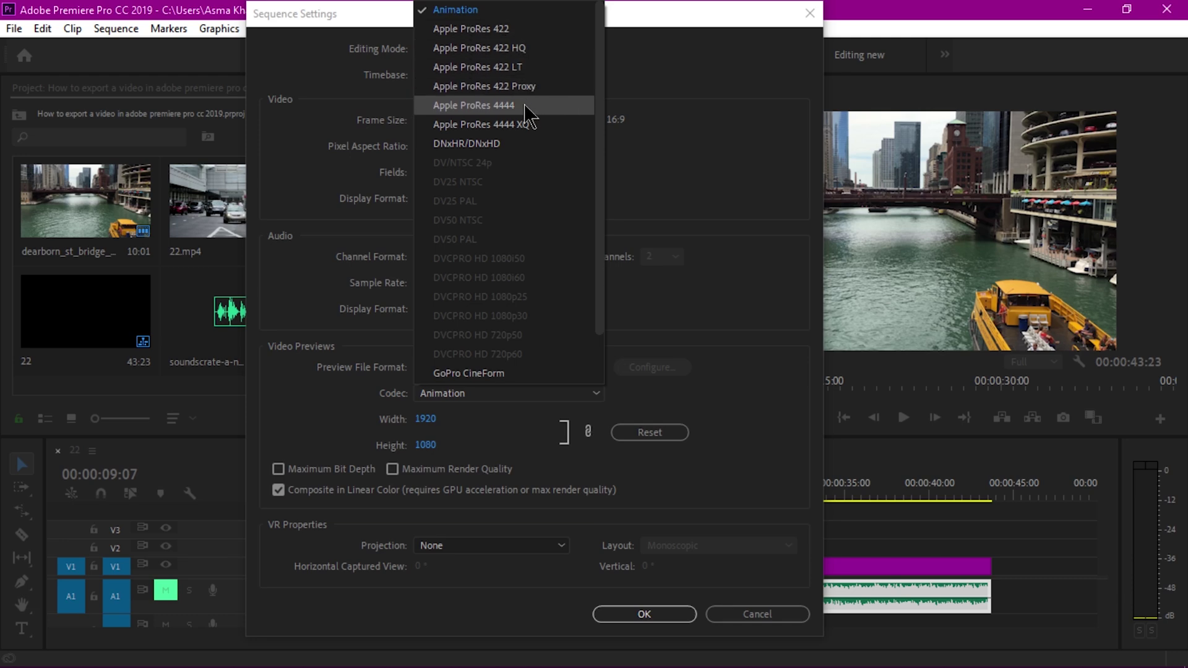
{"action": "left_click", "coordinate": [518, 46]}
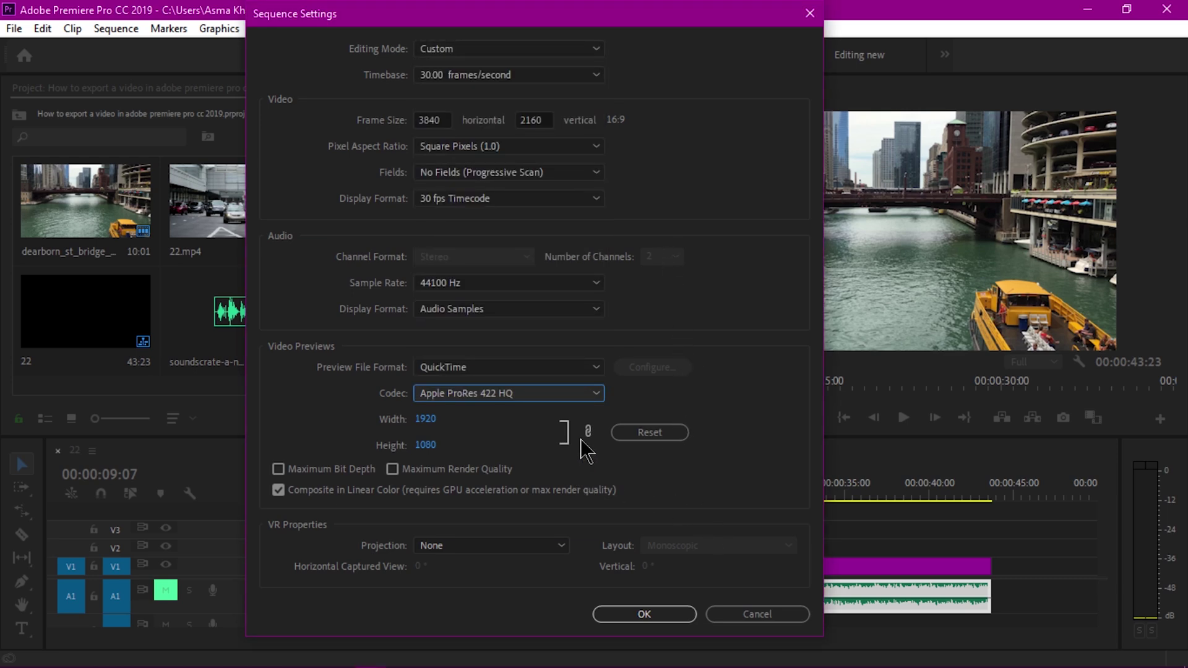
Reset the preview size to 3840×2160, apply the settings and delete existing previews.
{"action": "left_click", "coordinate": [662, 438]}
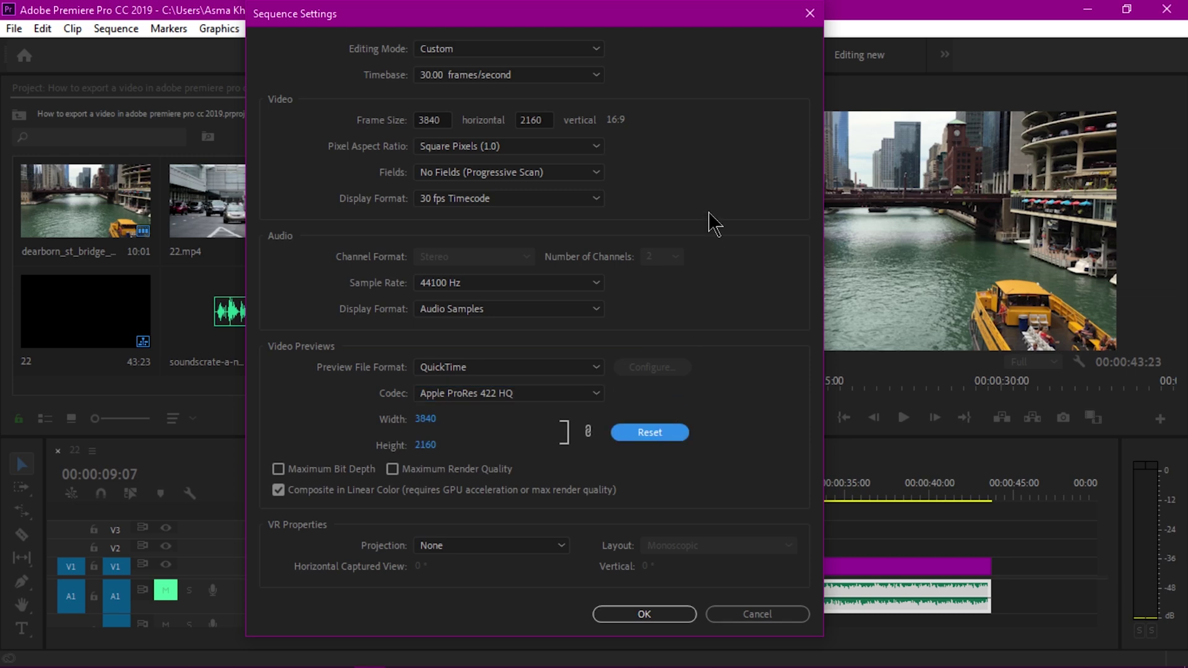
{"action": "left_click", "coordinate": [654, 619]}
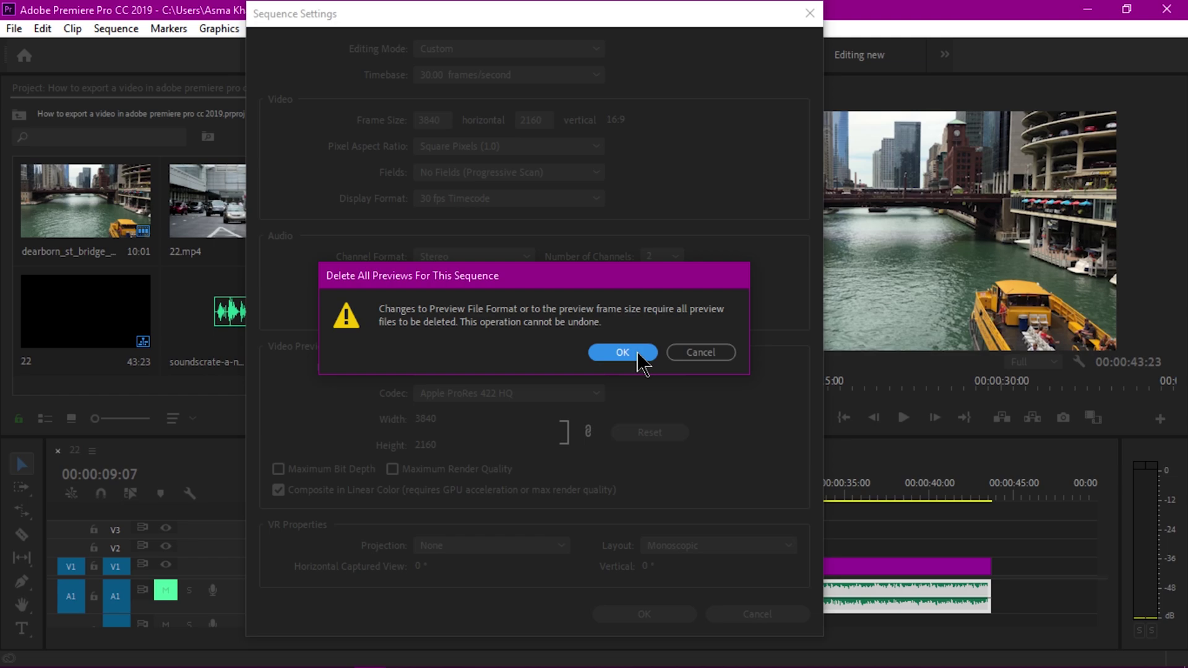
{"action": "left_click", "coordinate": [610, 358]}
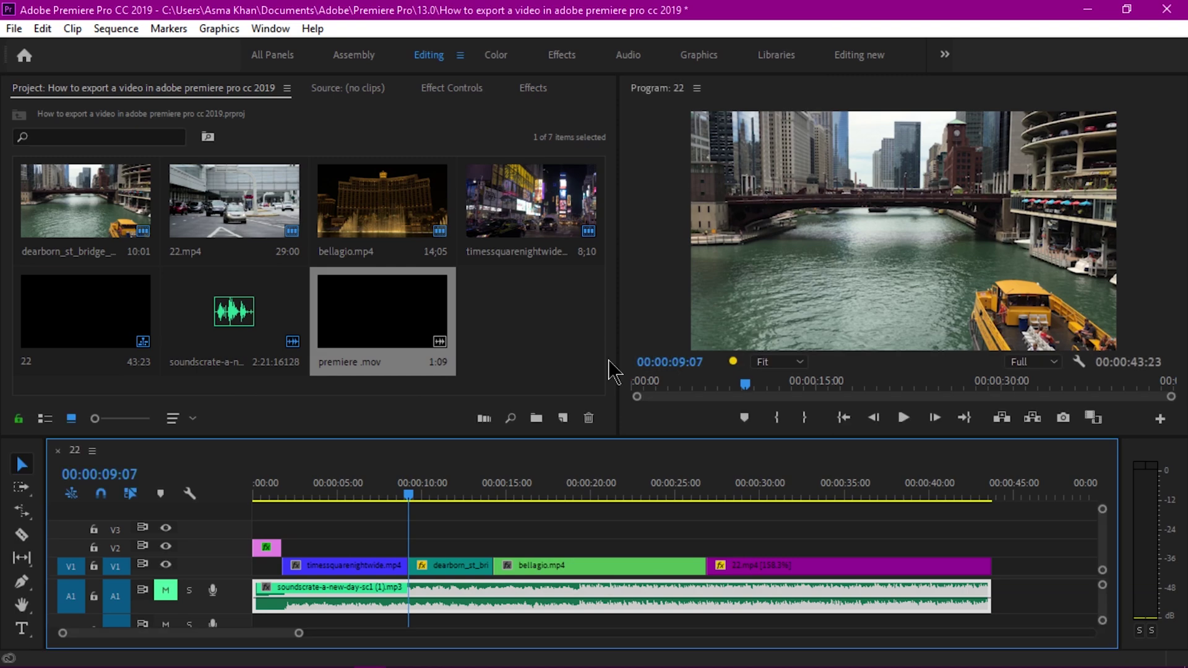
Render sequence 22 from In to Out, then play back the rendered result.
{"action": "left_click", "coordinate": [115, 30]}
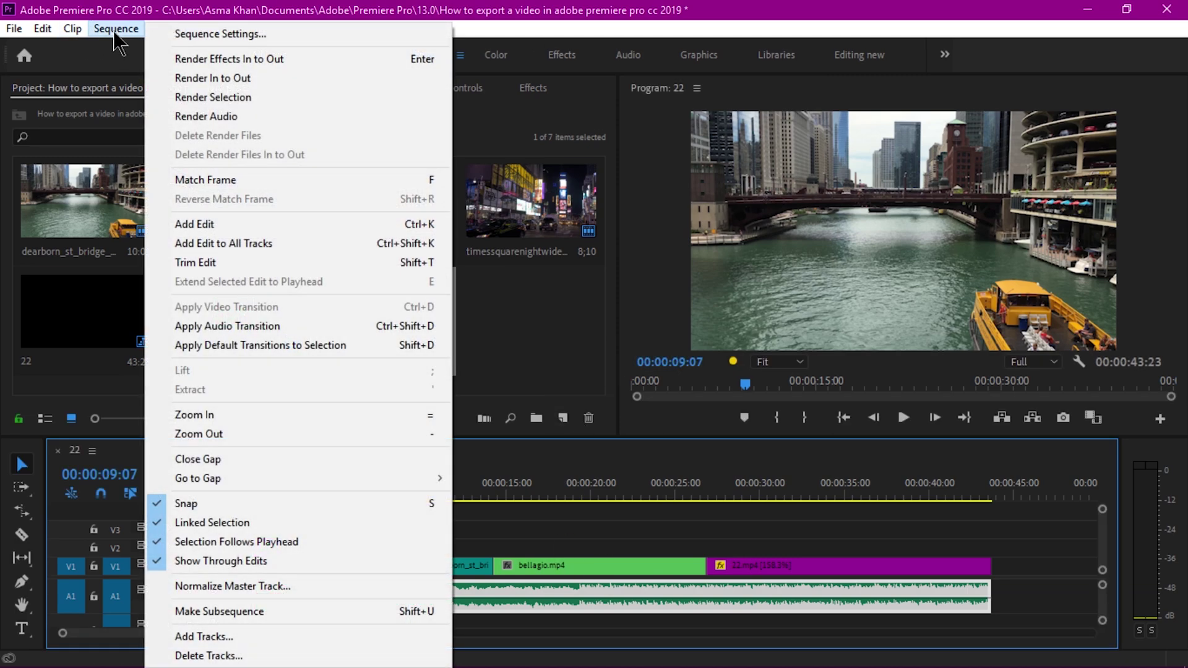
{"action": "left_click", "coordinate": [245, 77]}
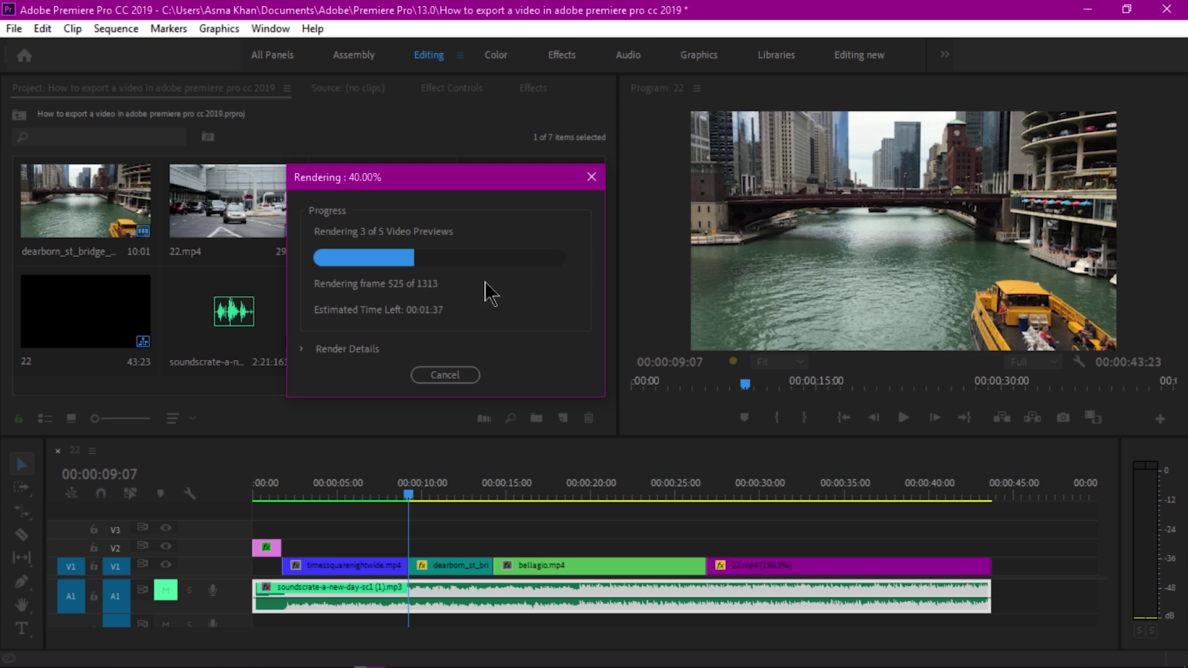
{"action": "mouse_move", "coordinate": [629, 667]}
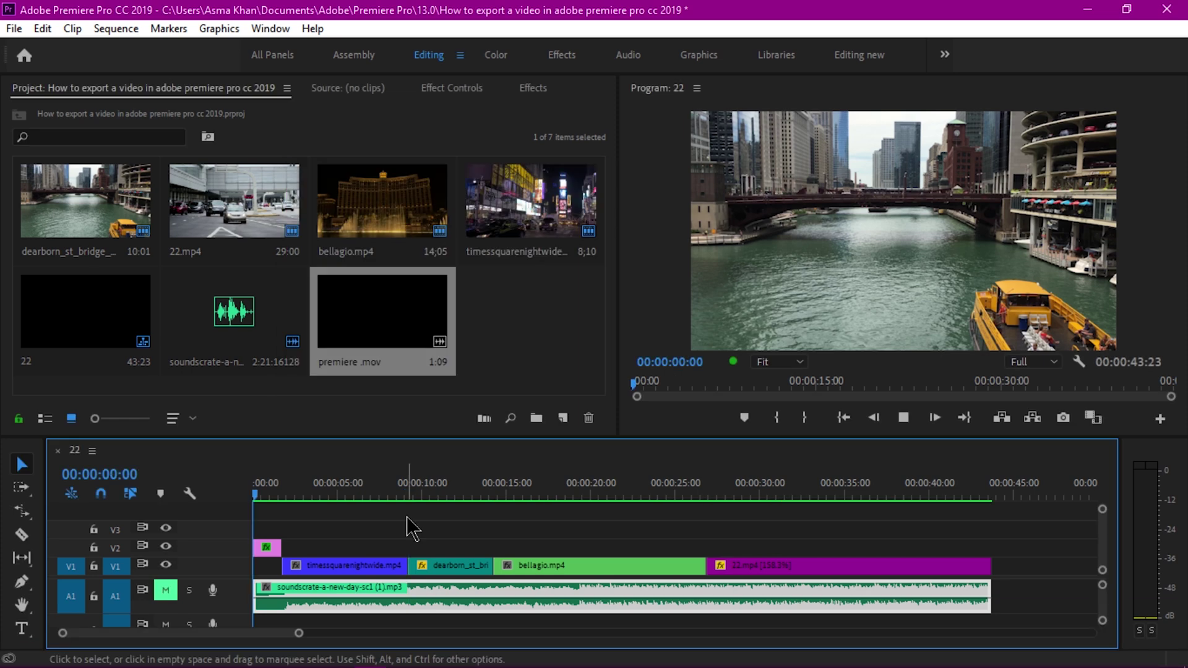
{"action": "key", "text": "space"}
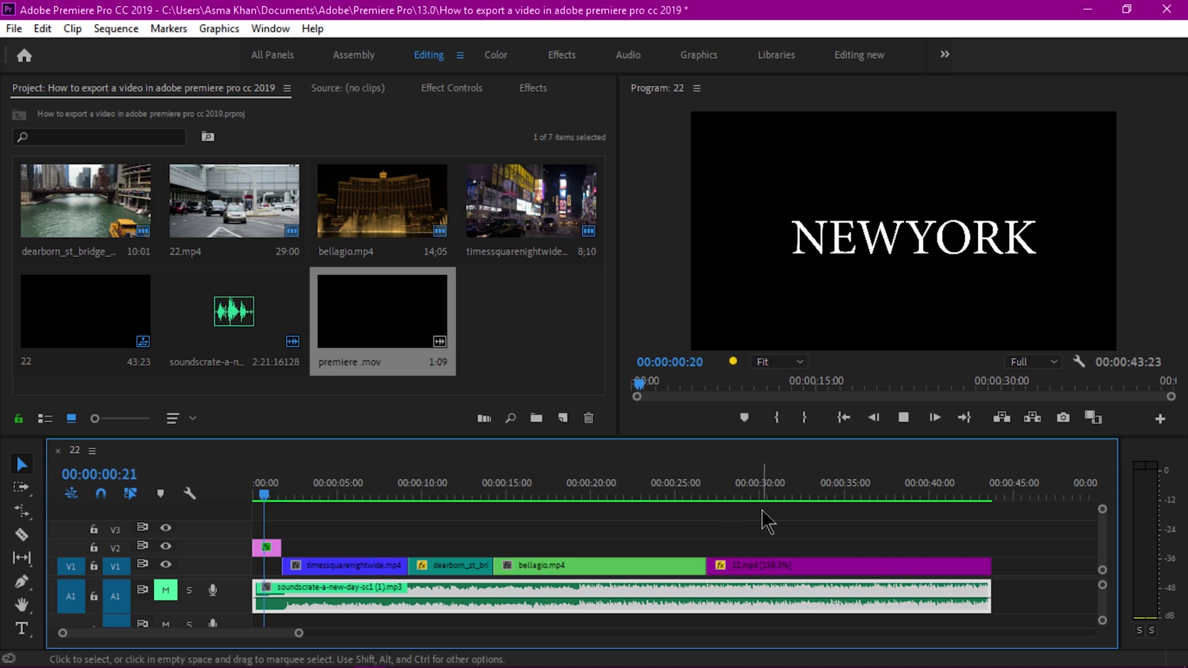
Stop and replay the rendered sequence, leaving the playhead at 00:00:07:11 on the Times Square footage.
{"action": "key", "text": "space"}
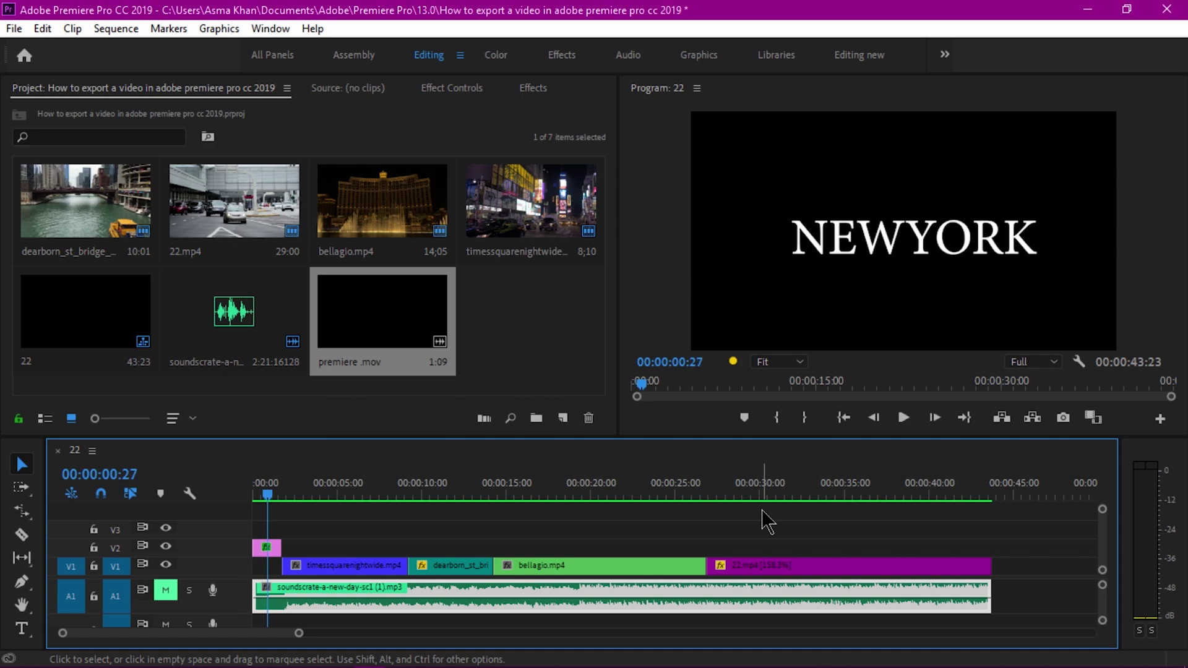
{"action": "key", "text": "space"}
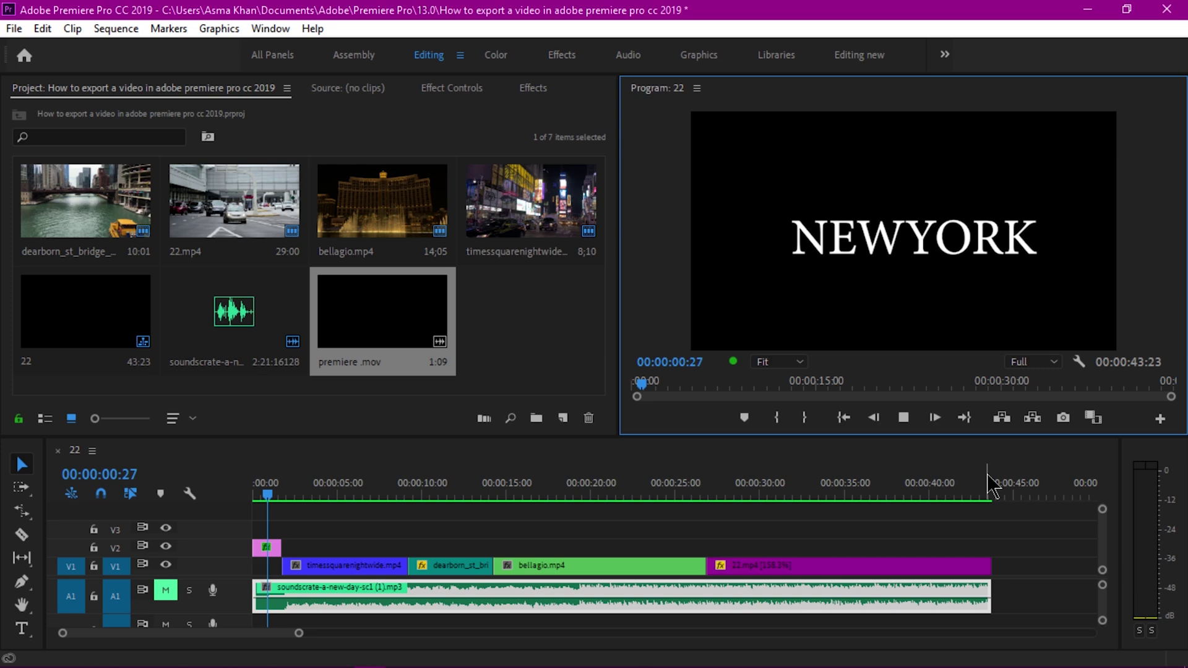
{"action": "left_click", "coordinate": [377, 491]}
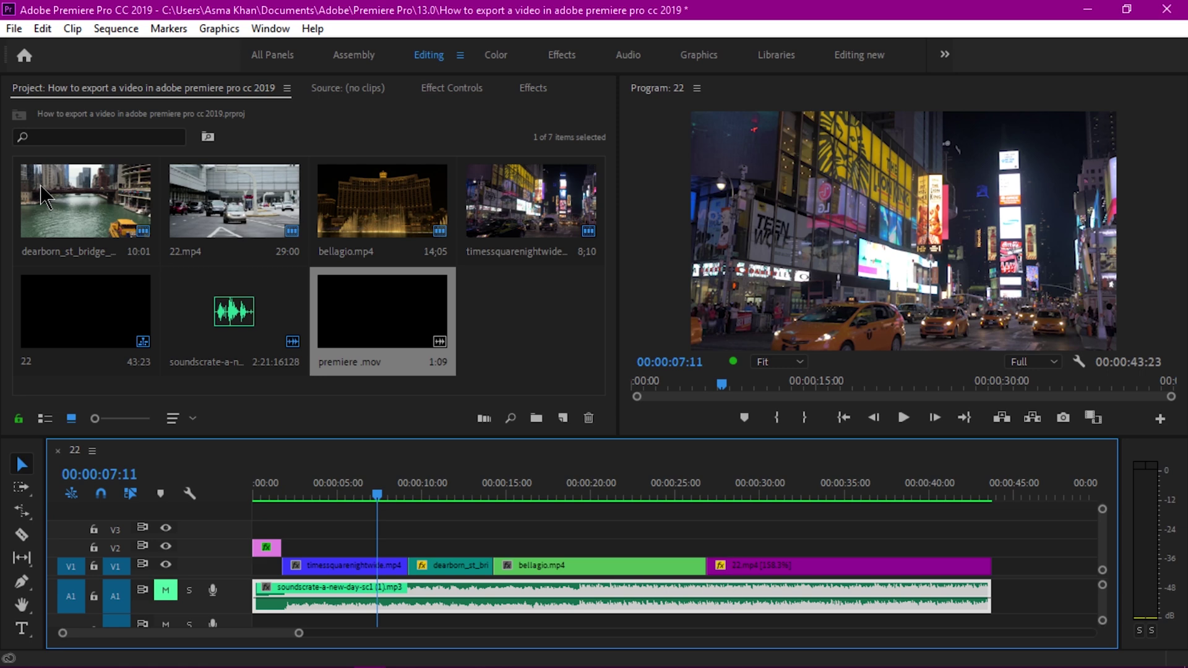
Open the media Export Settings for sequence 22 with the QuickTime Apple ProRes 422 HQ preset.
{"action": "left_click", "coordinate": [13, 29]}
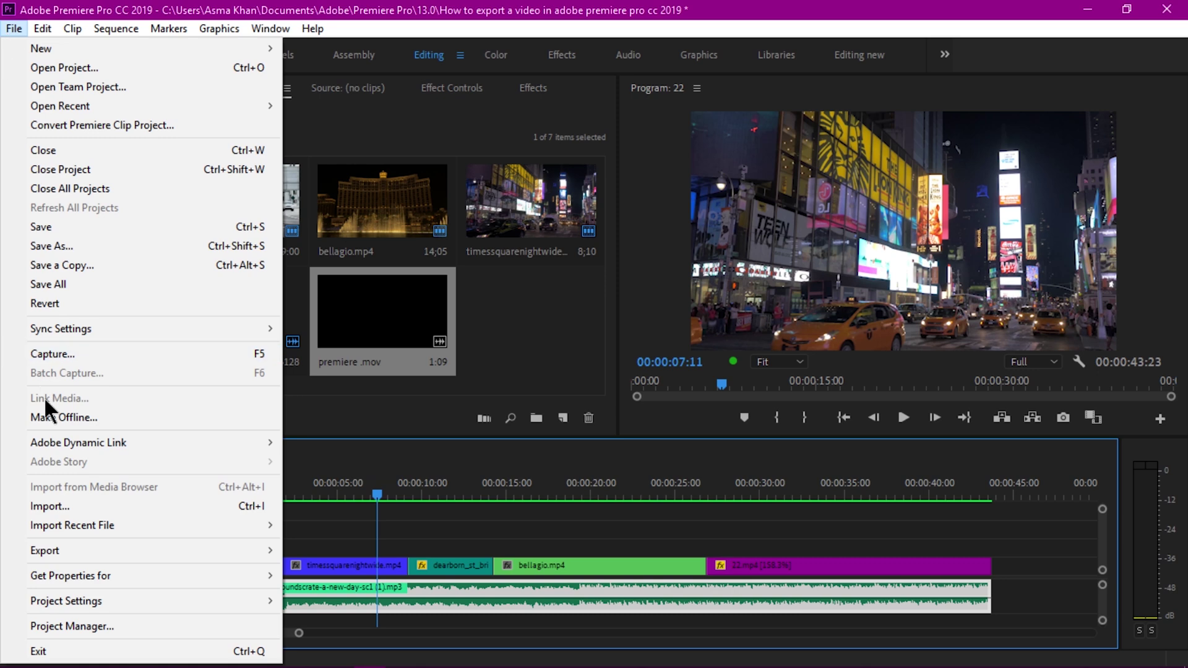
{"action": "mouse_move", "coordinate": [56, 551]}
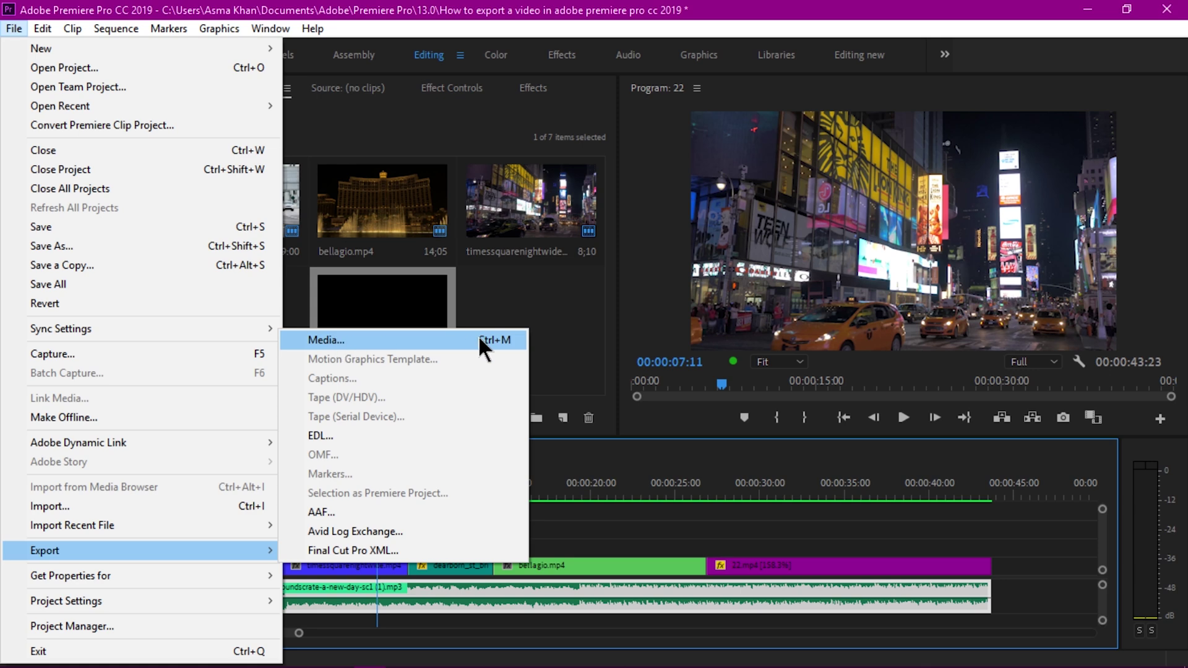
{"action": "left_click", "coordinate": [410, 339]}
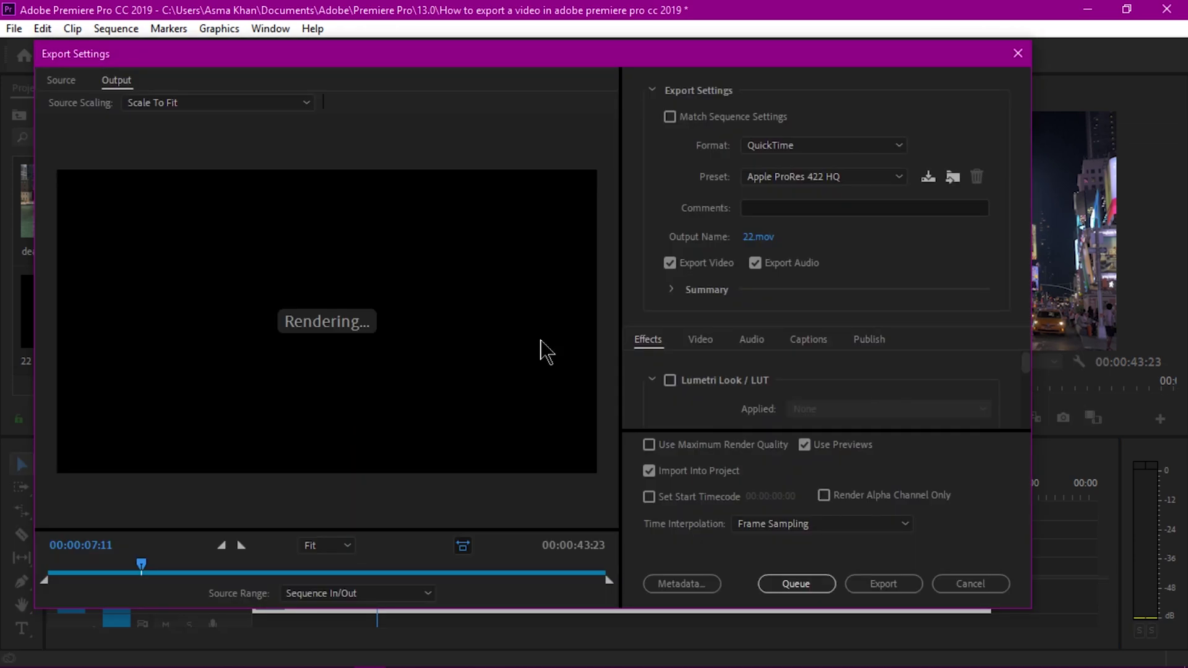
Make the export match the sequence settings and open the 22.mov output name for changing.
{"action": "left_click_drag", "start_coordinate": [740, 58], "coordinate": [719, 62]}
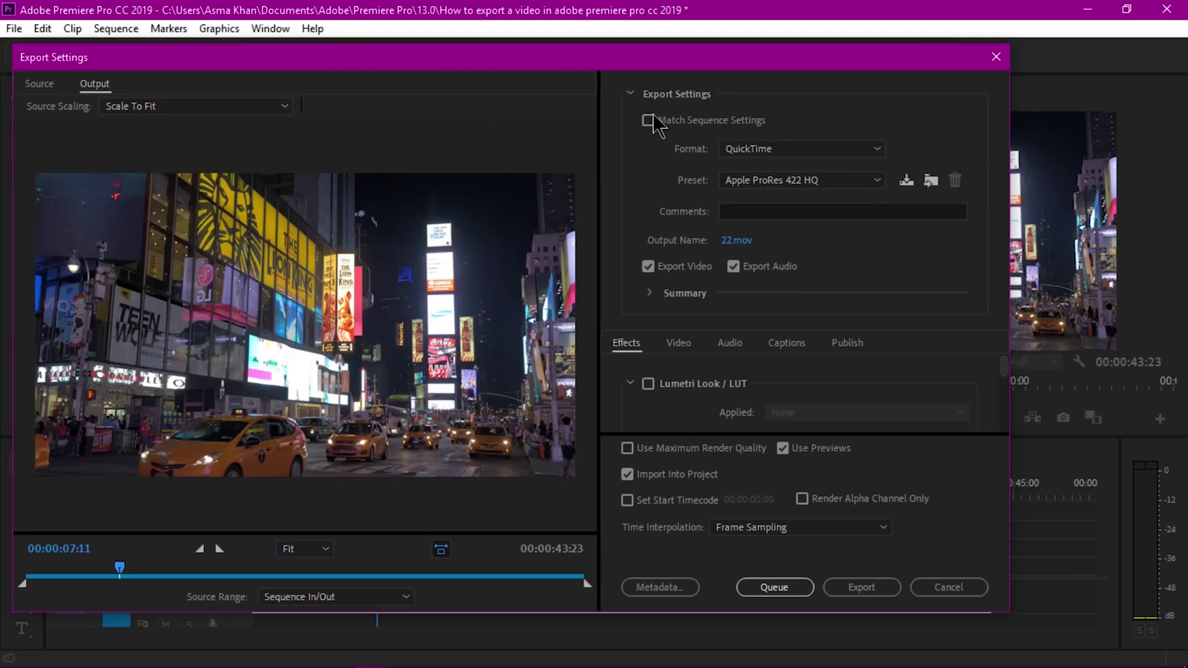
{"action": "mouse_move", "coordinate": [367, 59]}
{"action": "left_mouse_down"}
{"action": "mouse_move", "coordinate": [400, 56]}
{"action": "mouse_move", "coordinate": [371, 59]}
{"action": "mouse_move", "coordinate": [388, 58]}
{"action": "left_mouse_up"}
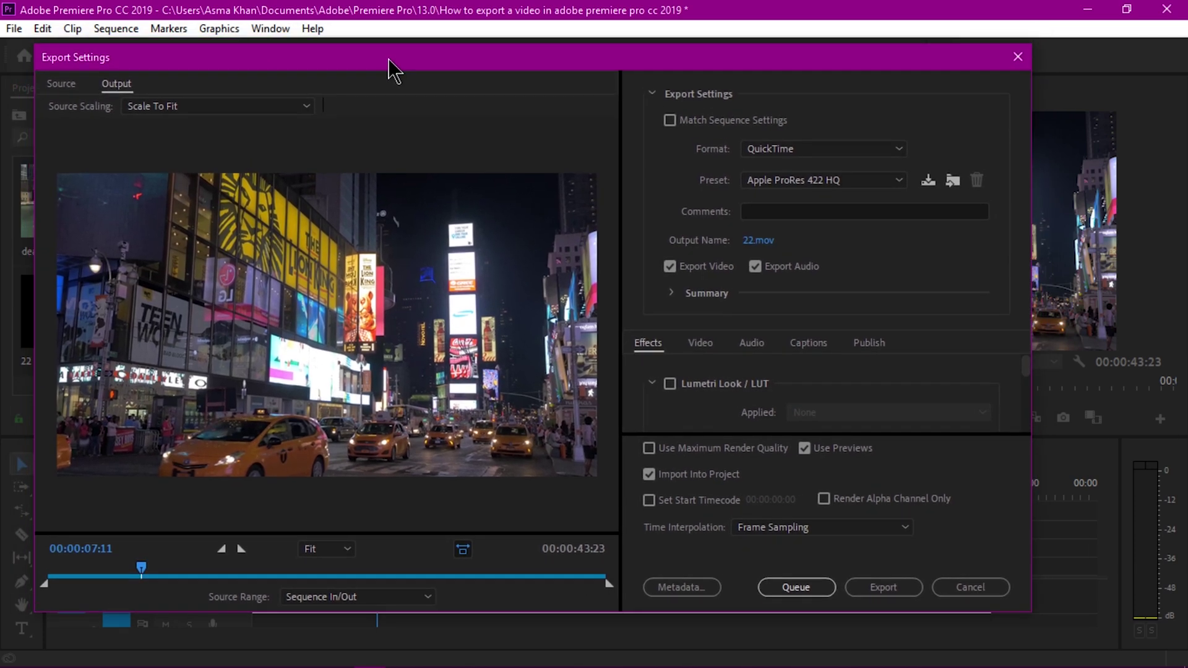
{"action": "left_click", "coordinate": [670, 121]}
{"action": "left_click", "coordinate": [764, 242]}
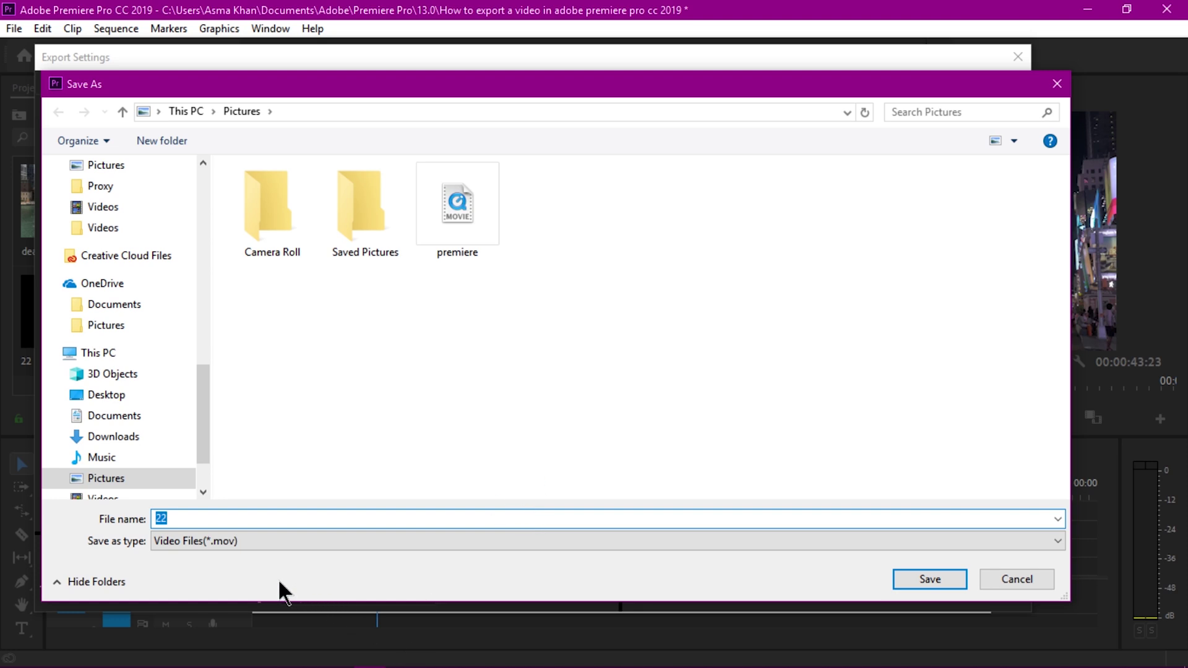
Name the export output file Export2019.mov and save it.
{"action": "type", "text": "Export2019"}
{"action": "left_click", "coordinate": [928, 580]}
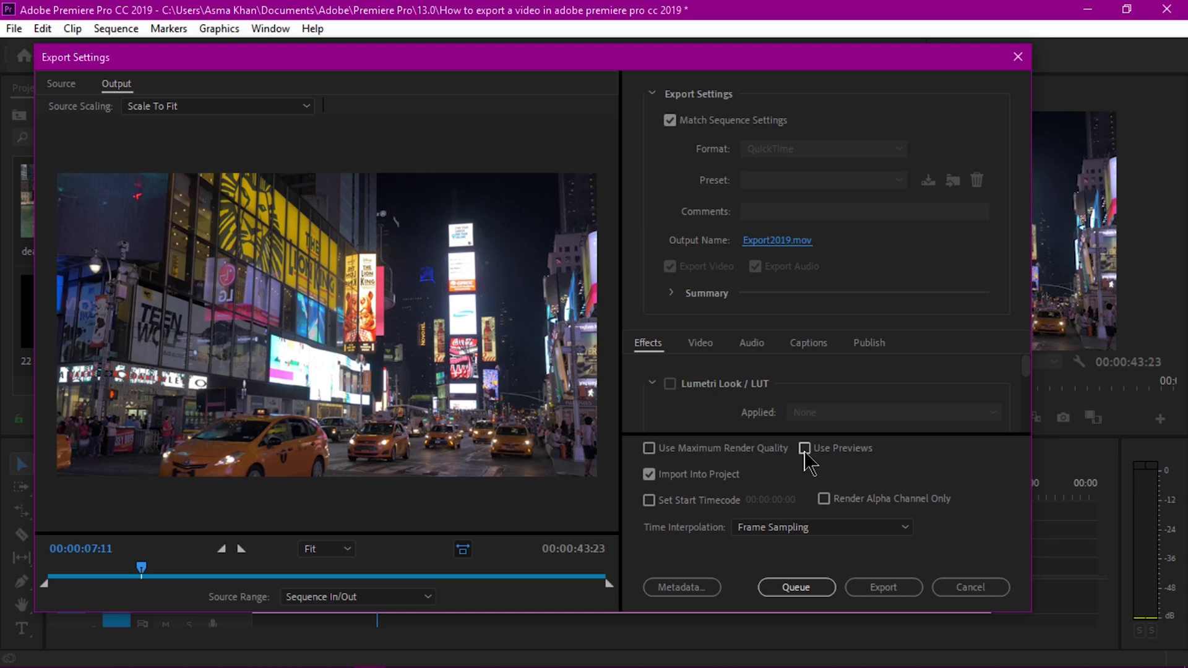
Turn on Use Previews and start encoding sequence 22 to Export2019.mov.
{"action": "left_click", "coordinate": [804, 448]}
{"action": "left_click", "coordinate": [871, 588]}
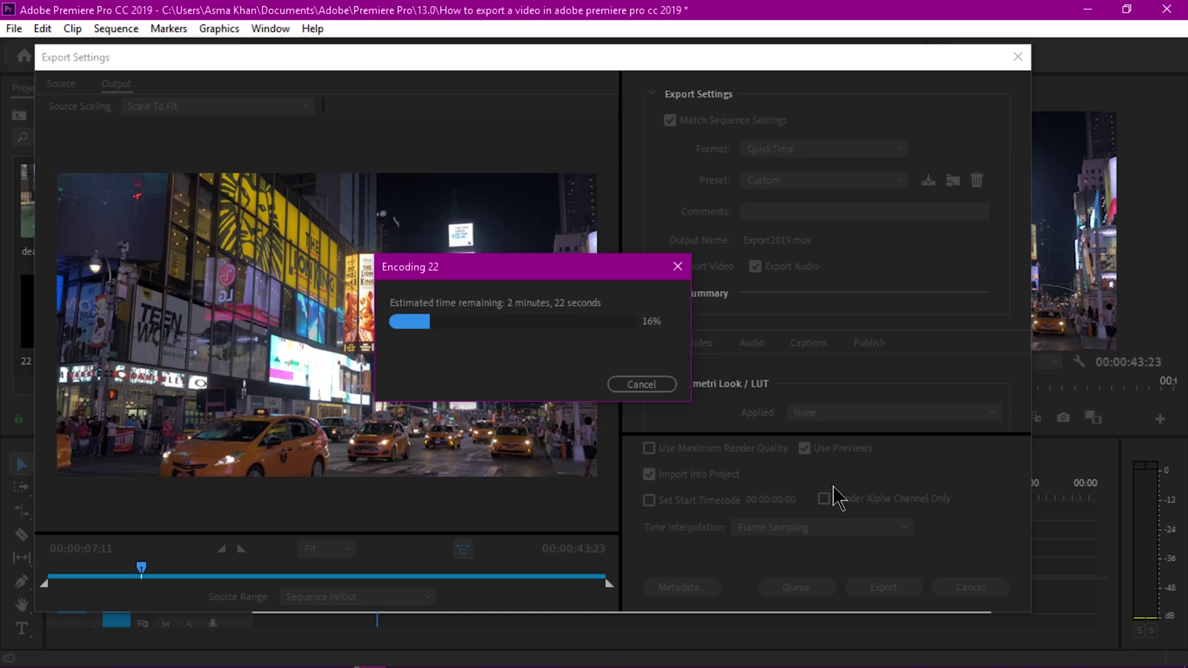
{"action": "mouse_move", "coordinate": [841, 666]}
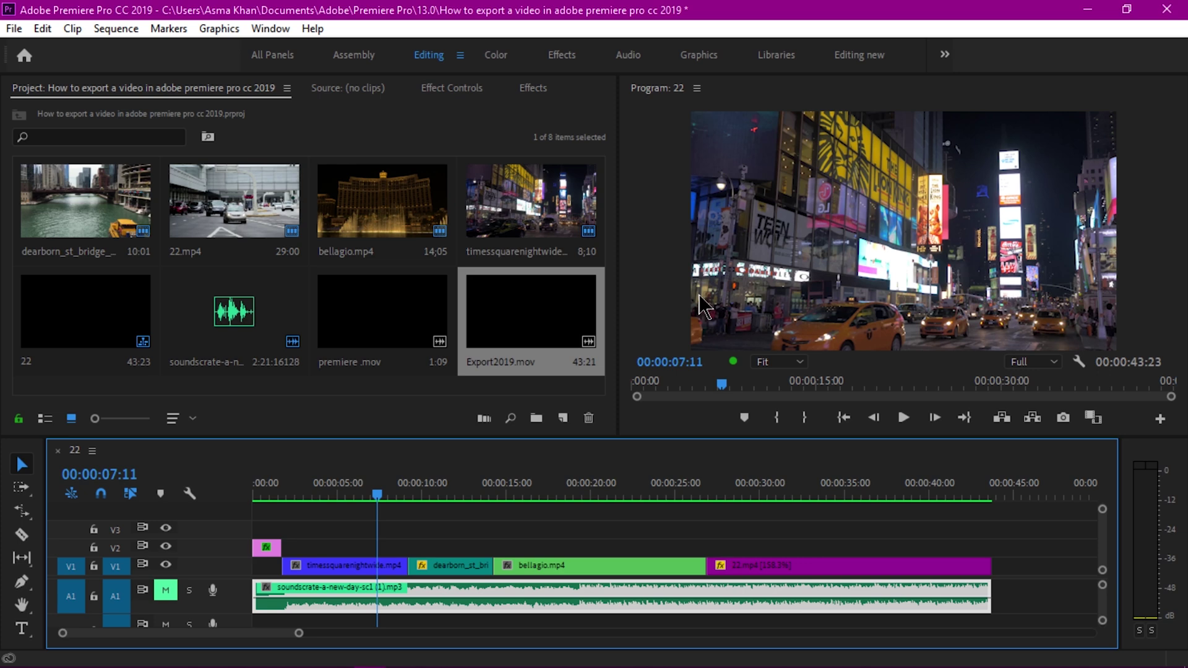
{"action": "key", "text": "ctrl+m"}
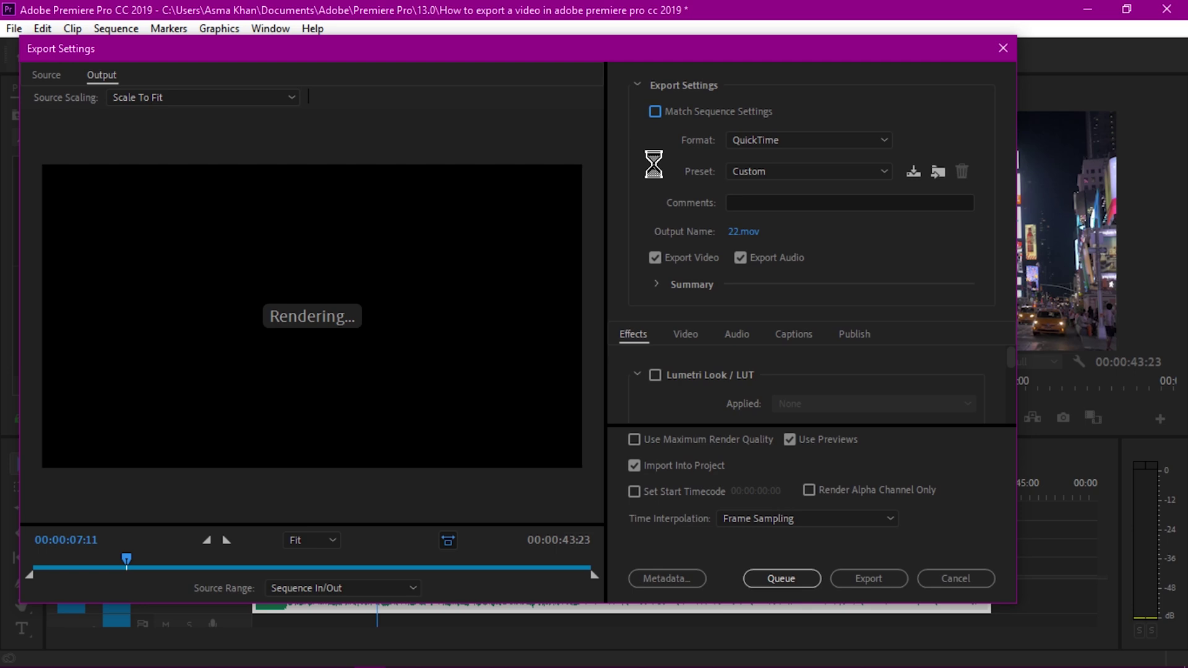
{"action": "left_click", "coordinate": [853, 337]}
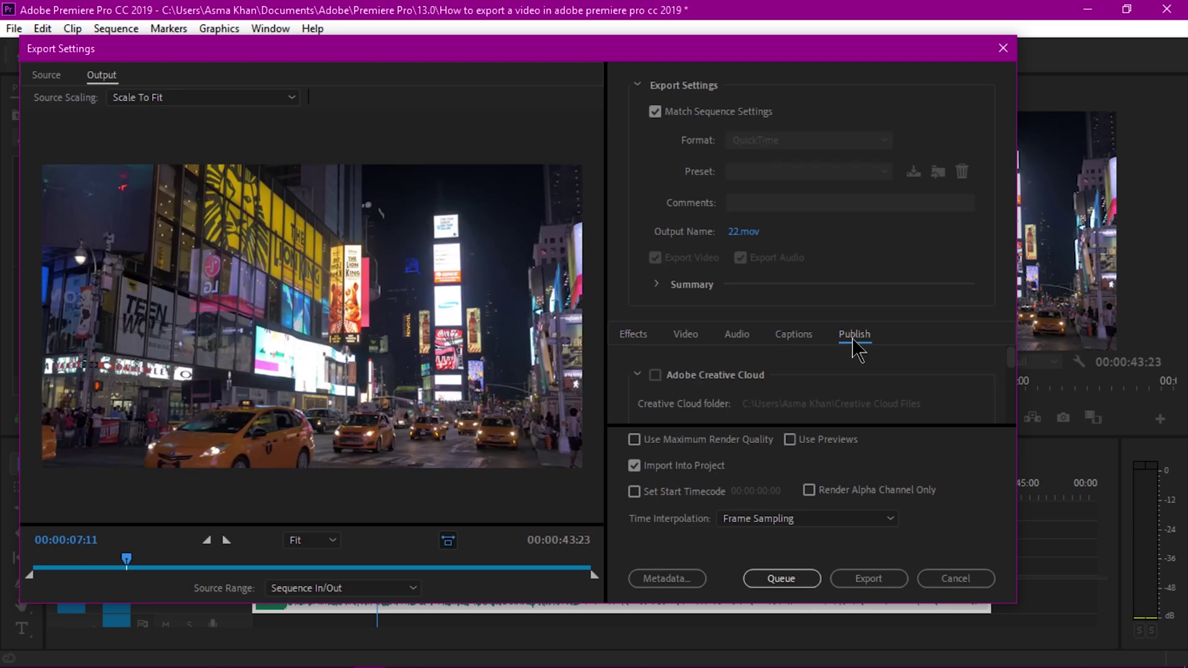
{"action": "left_click", "coordinate": [638, 85]}
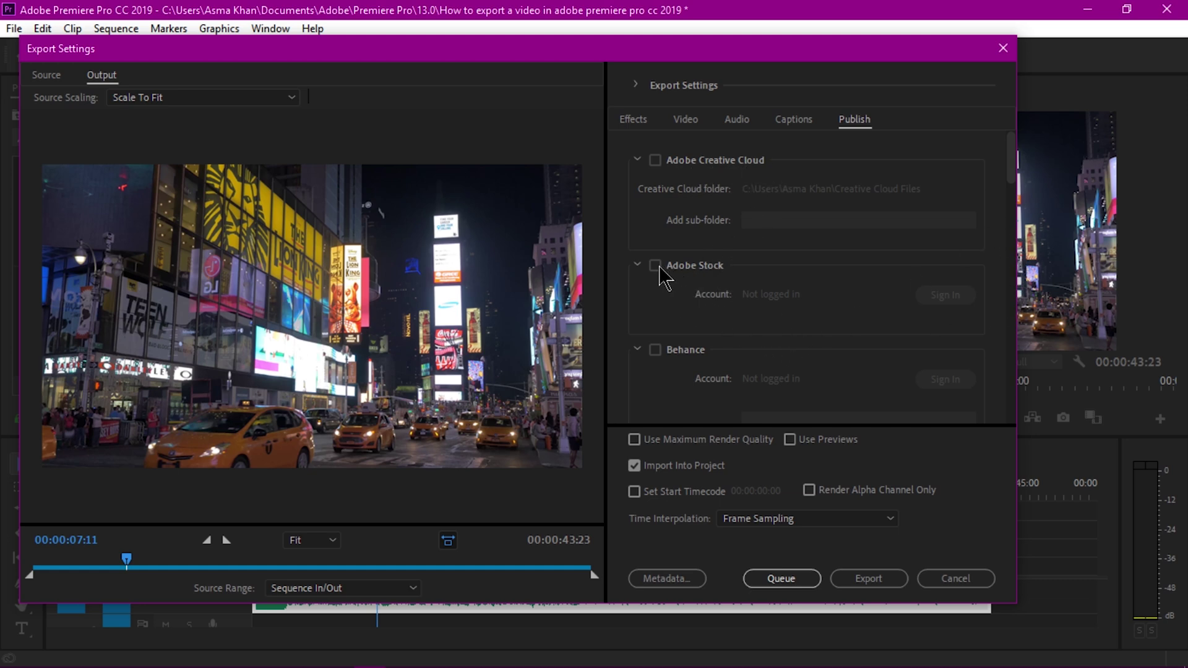
{"action": "scroll", "coordinate": [719, 349], "scroll_direction": "down", "scroll_amount": 5}
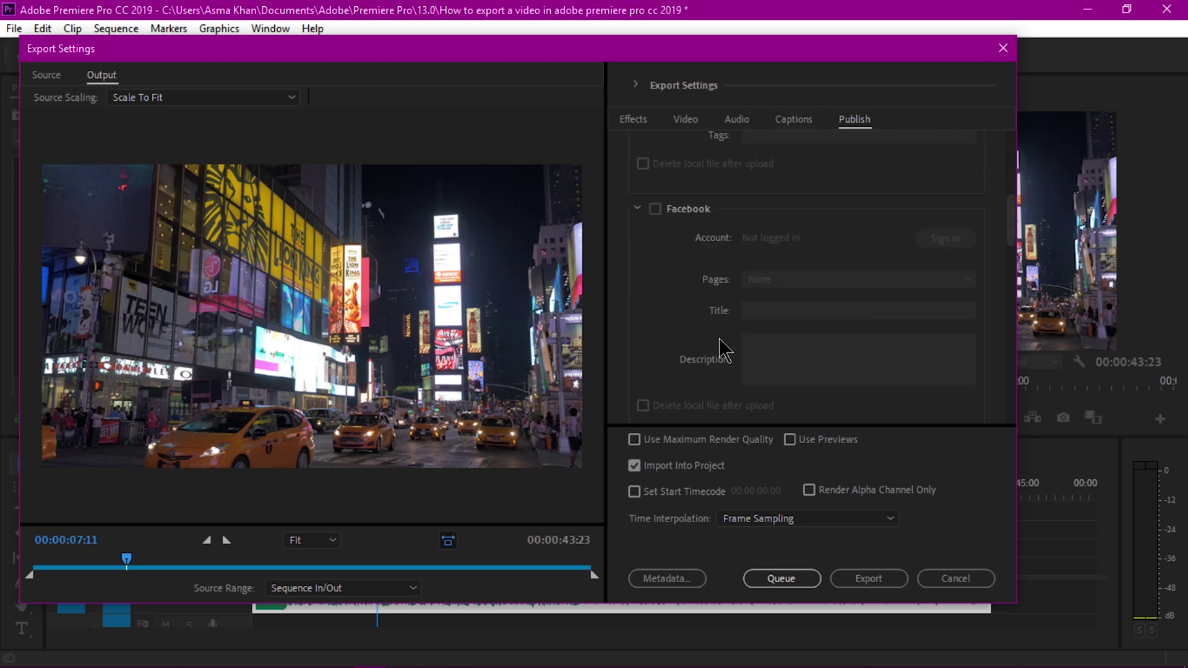
{"action": "scroll", "coordinate": [724, 350], "scroll_direction": "down", "scroll_amount": 5}
{"action": "scroll", "coordinate": [725, 348], "scroll_direction": "up", "scroll_amount": 2}
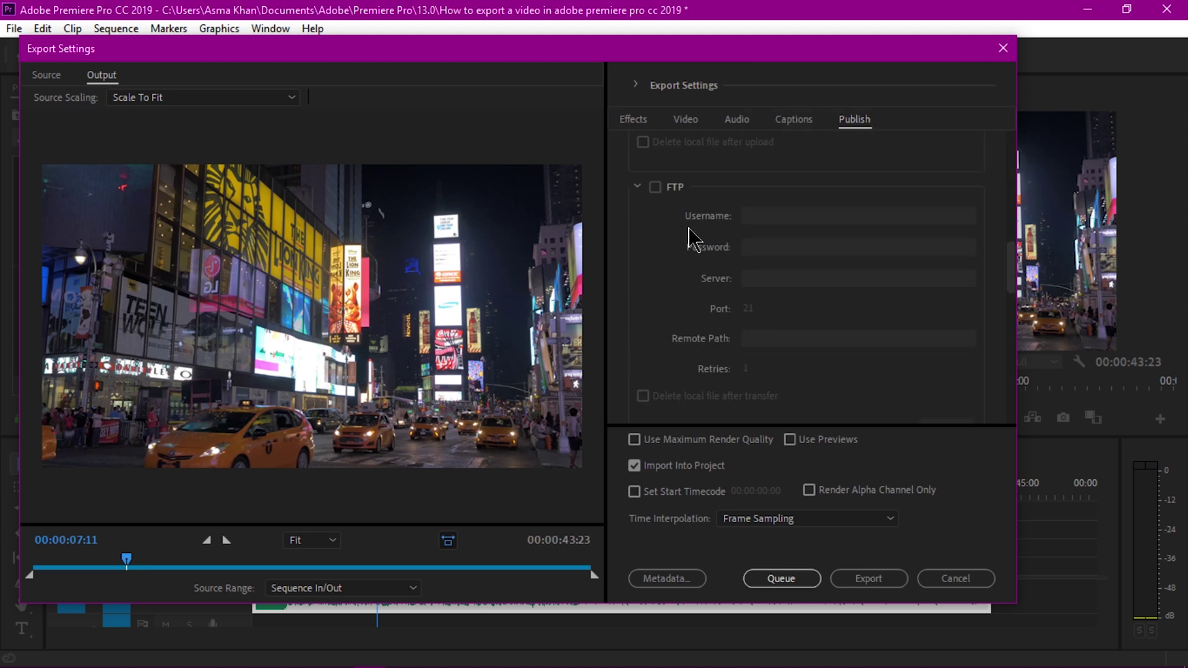
{"action": "scroll", "coordinate": [700, 315], "scroll_direction": "down", "scroll_amount": 4}
{"action": "scroll", "coordinate": [703, 327], "scroll_direction": "down", "scroll_amount": 6}
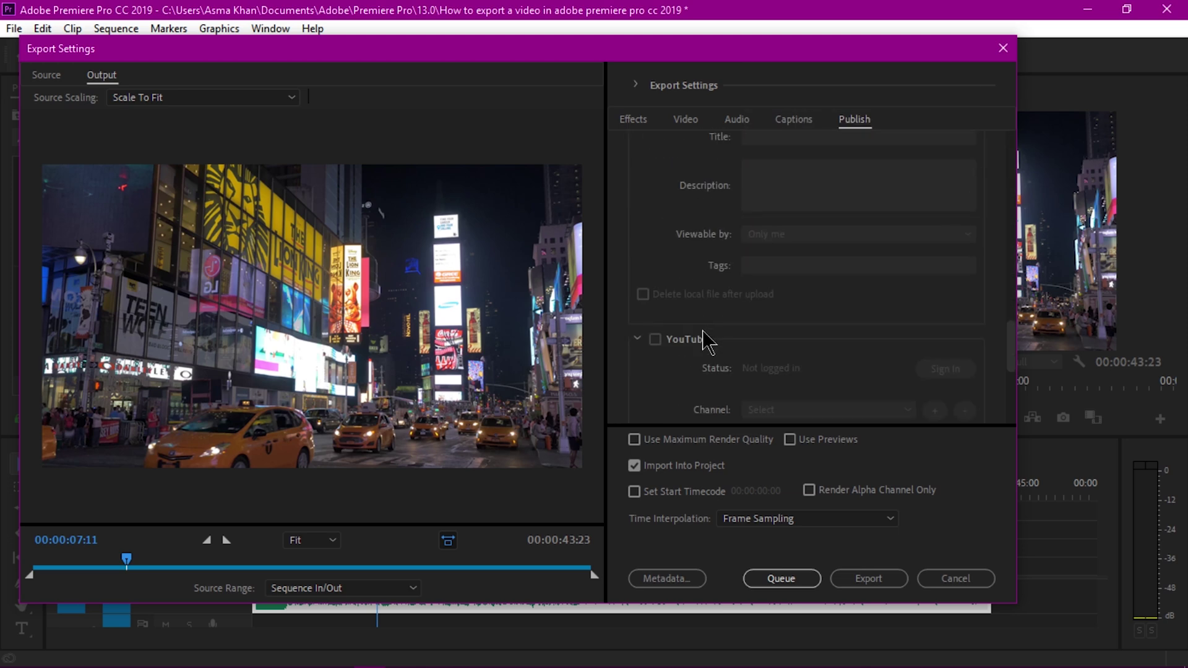
{"action": "scroll", "coordinate": [742, 337], "scroll_direction": "down", "scroll_amount": 3}
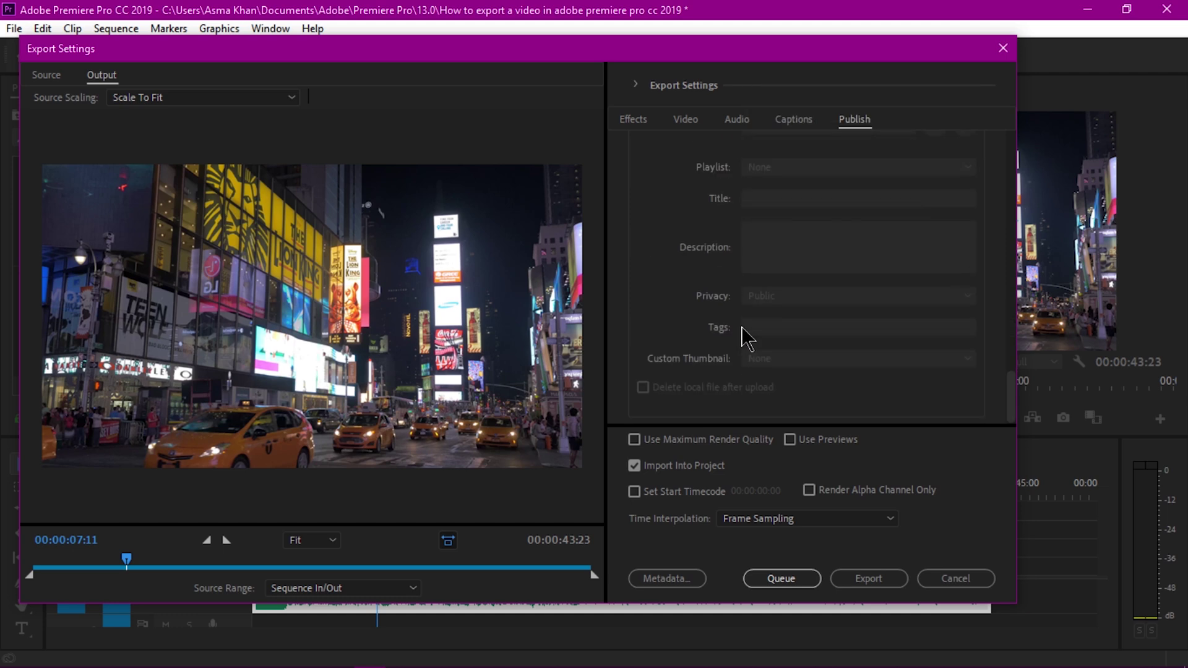
{"action": "scroll", "coordinate": [739, 370], "scroll_direction": "up", "scroll_amount": 7}
{"action": "scroll", "coordinate": [737, 369], "scroll_direction": "up", "scroll_amount": 2}
{"action": "scroll", "coordinate": [734, 369], "scroll_direction": "down", "scroll_amount": 2}
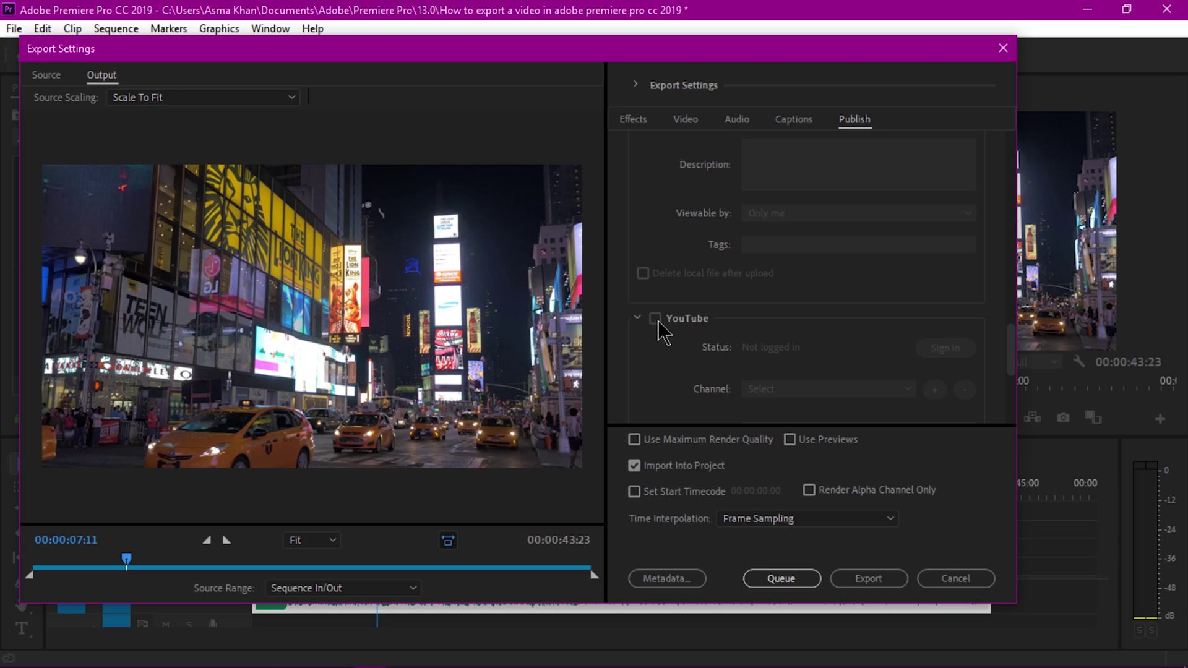
{"action": "scroll", "coordinate": [793, 326], "scroll_direction": "down", "scroll_amount": 6}
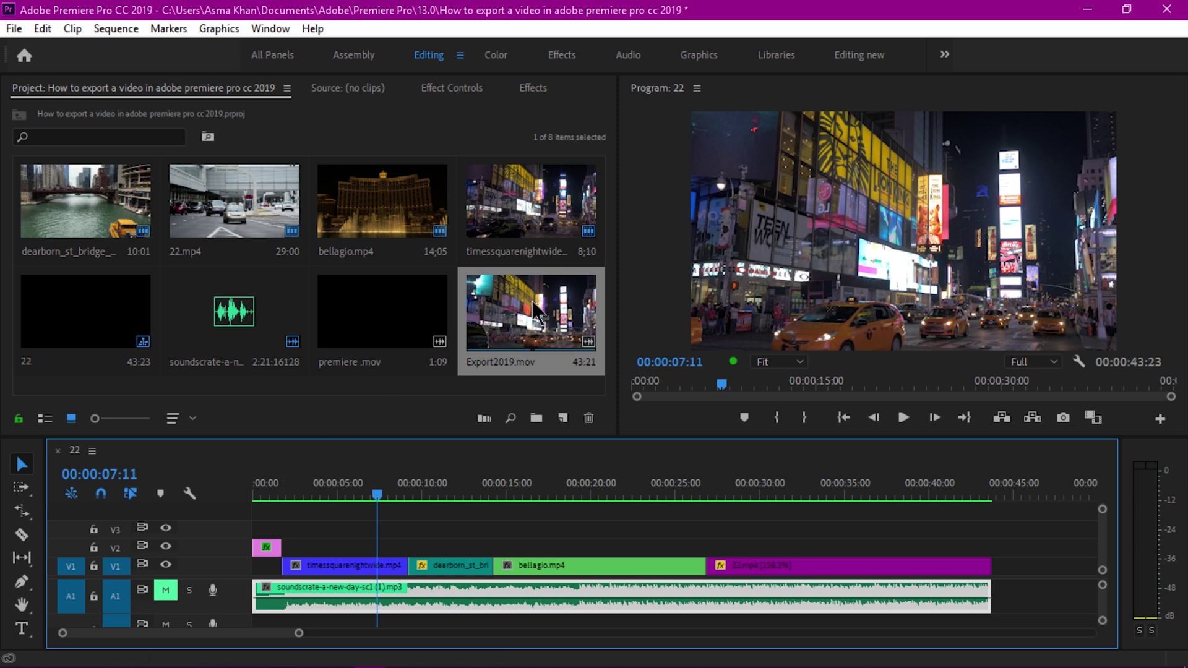
Place Export2019.mov at the end of V1/A1 and scrub it from 00:00:44:29 to 00:00:53:27.
{"action": "left_click_drag", "start_coordinate": [507, 309], "coordinate": [1019, 575]}
{"action": "left_click_drag", "start_coordinate": [299, 632], "coordinate": [660, 626]}
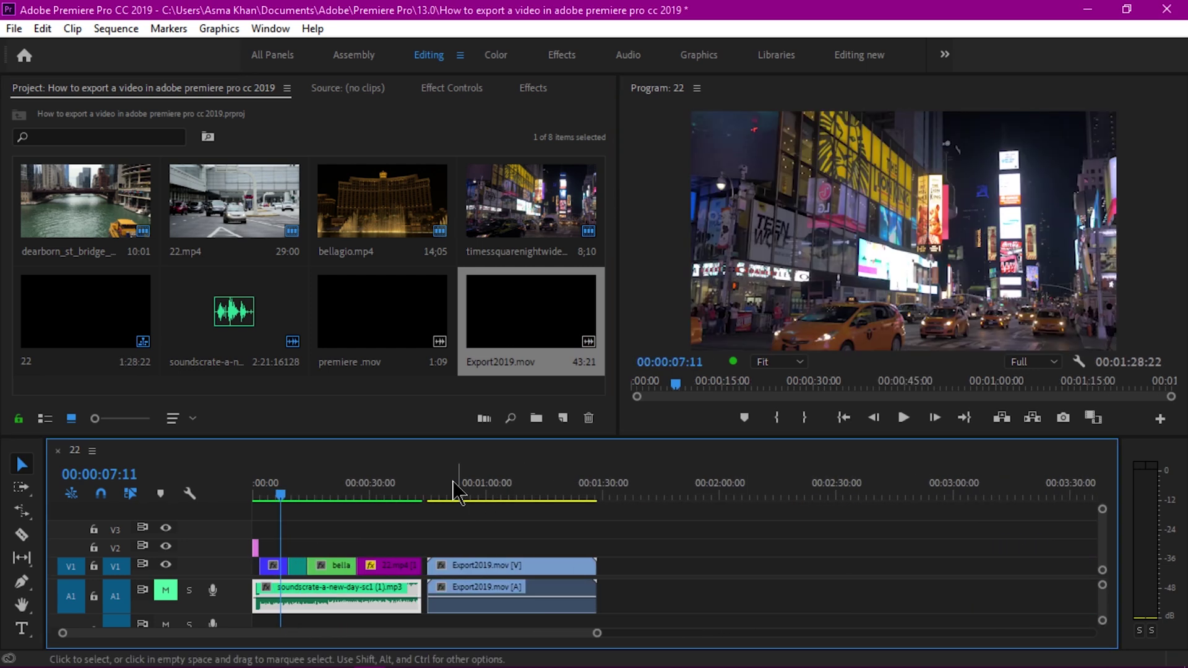
{"action": "left_click", "coordinate": [428, 495]}
{"action": "left_click_drag", "start_coordinate": [445, 495], "coordinate": [469, 495]}
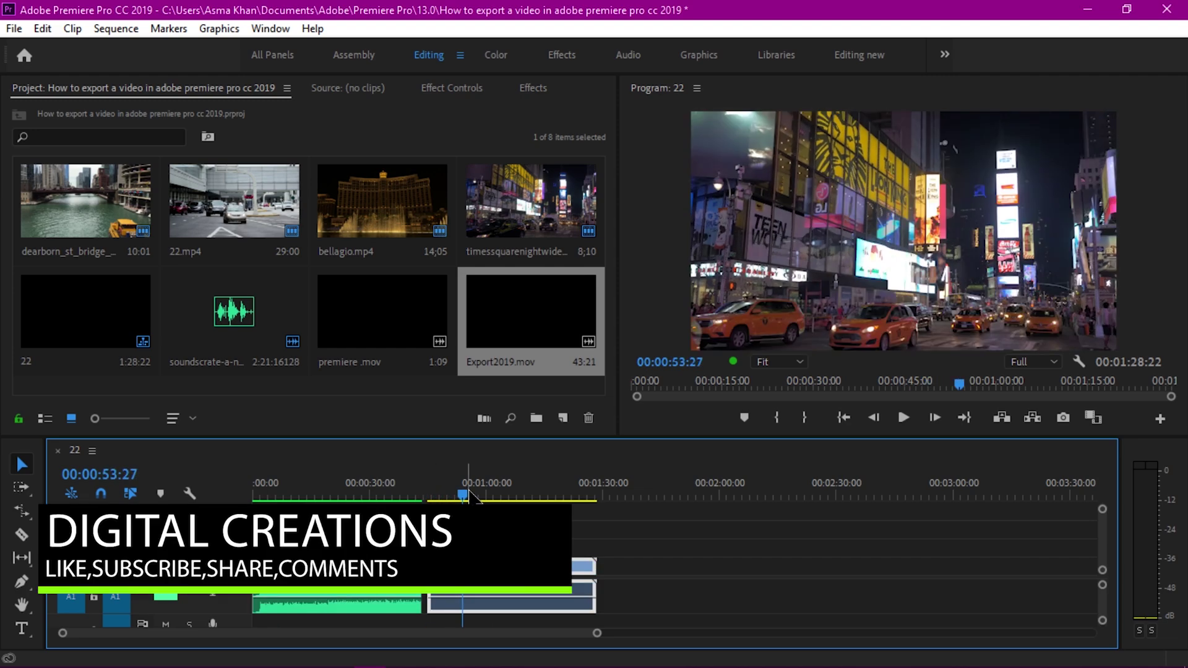